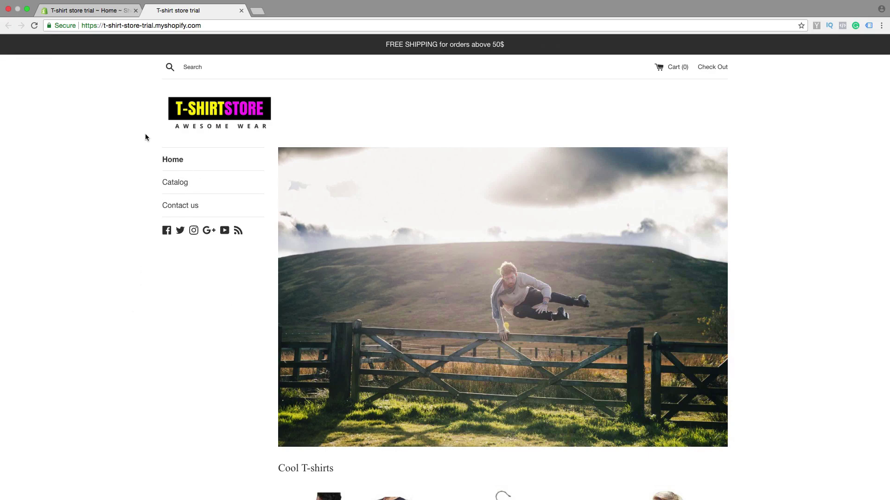
Step: Go to the store admin's online store pages and start adding a new page
{"action": "left_click", "coordinate": [96, 14]}
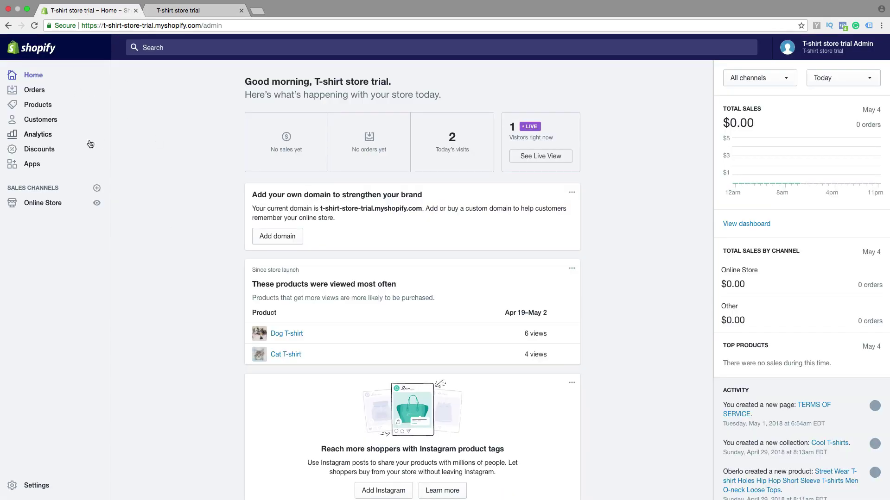
{"action": "left_click", "coordinate": [40, 205]}
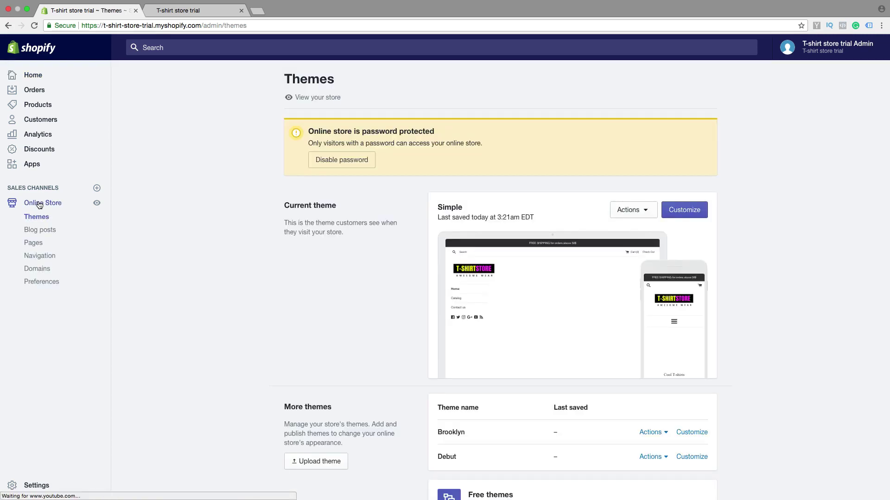
{"action": "left_click", "coordinate": [31, 245]}
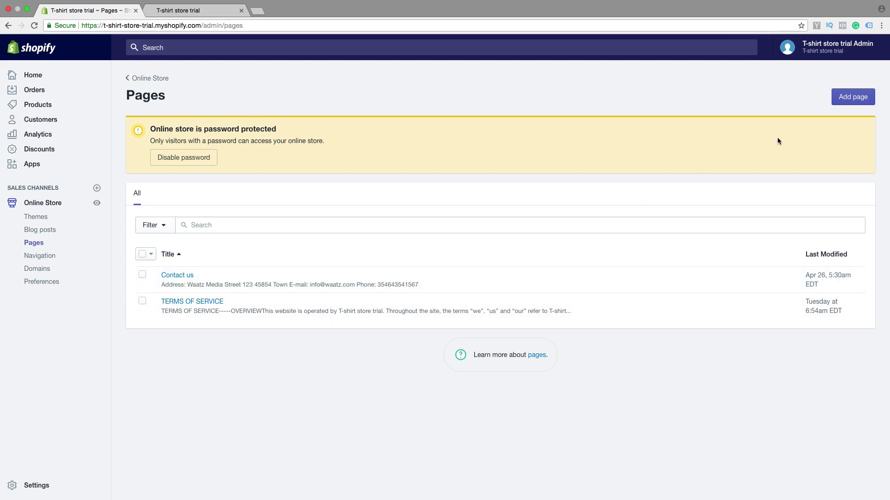
{"action": "left_click", "coordinate": [854, 100]}
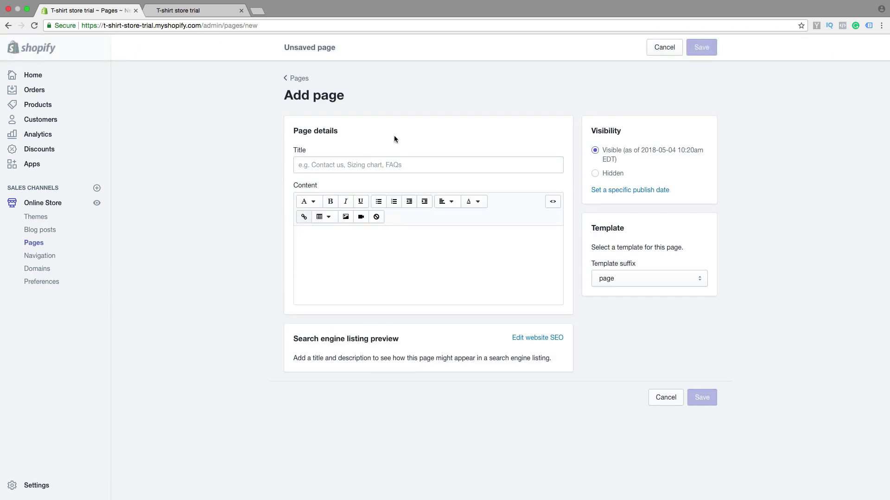
Step: Title the new page "Page 1" and paste the copied Lorem ipsum paragraphs as its content
{"action": "left_click", "coordinate": [347, 164]}
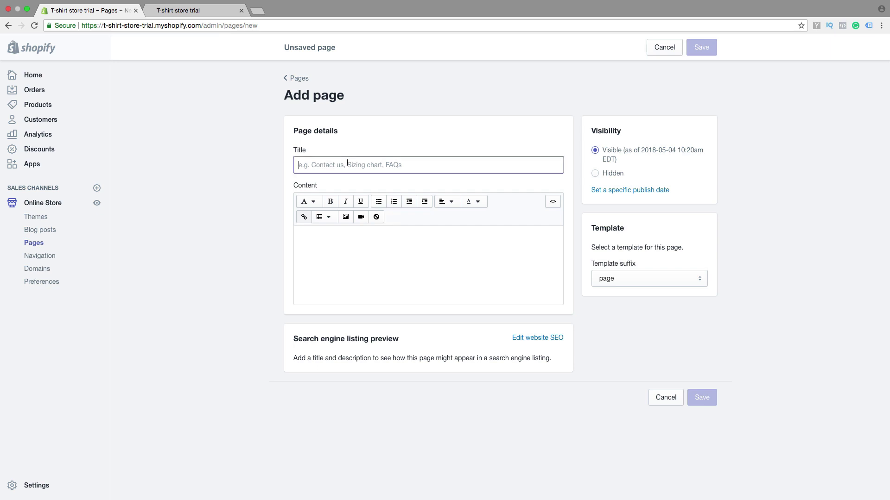
{"action": "type", "text": "Page 1"}
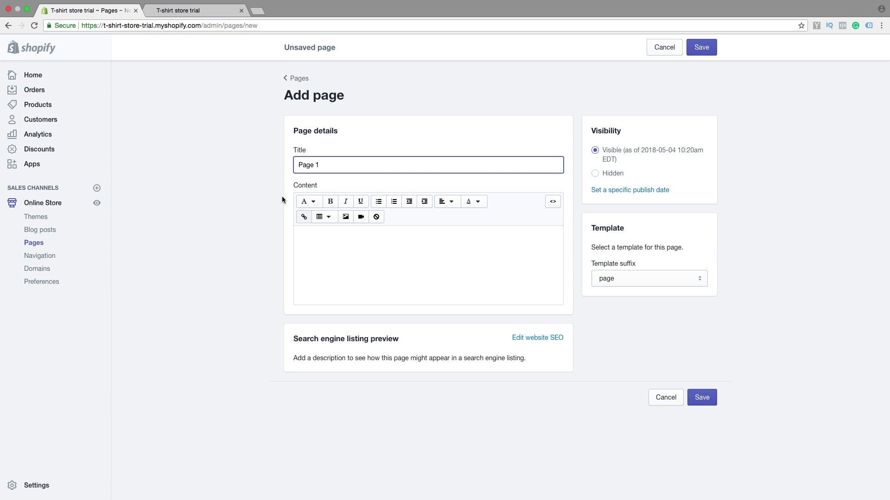
{"action": "key", "text": "Tab"}
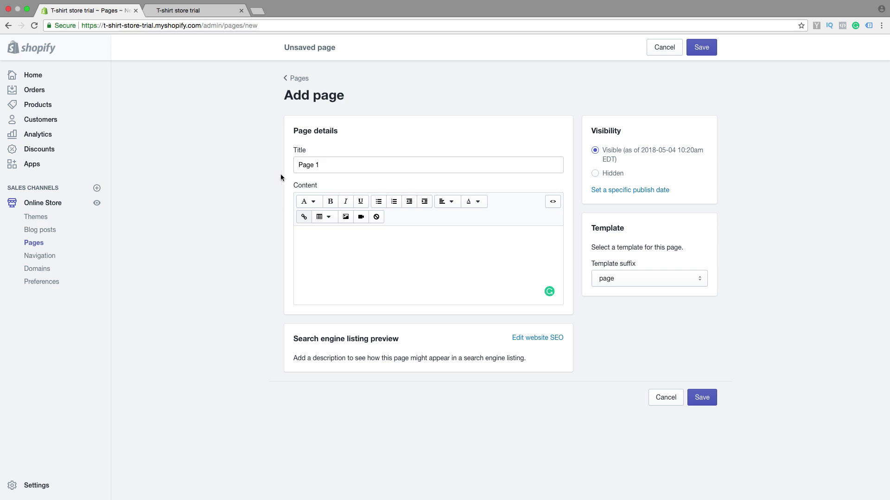
{"action": "left_click", "coordinate": [320, 239]}
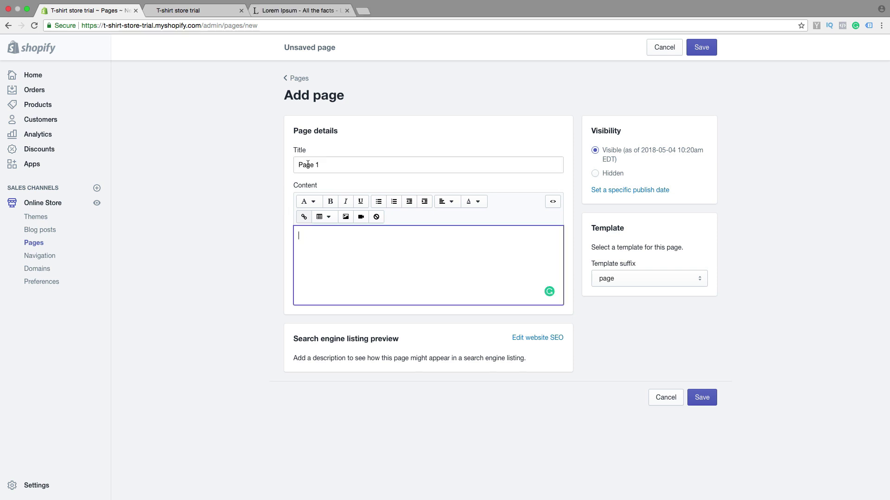
{"action": "key", "text": "ctrl+v"}
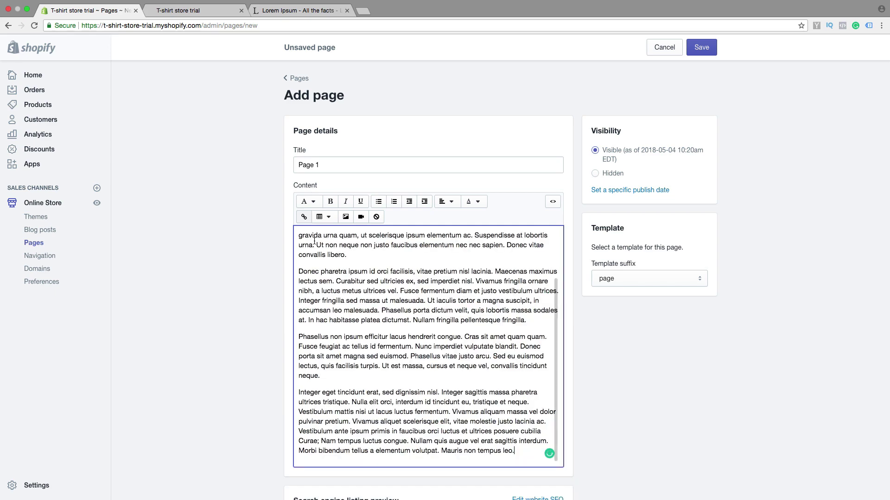
{"action": "scroll", "coordinate": [395, 297], "scroll_direction": "up", "scroll_amount": 2}
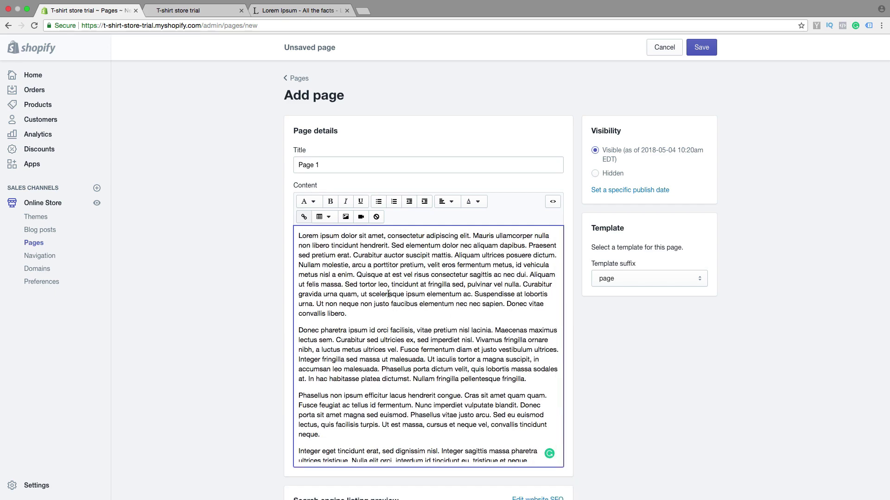
Step: Put the opening words "Lorem ipsum dolor sit amet" on their own line as a Heading 1, without the trailing comma
{"action": "left_click_drag", "start_coordinate": [383, 236], "coordinate": [291, 237]}
{"action": "left_click", "coordinate": [386, 236]}
{"action": "key", "text": "Return"}
{"action": "key", "text": "Return"}
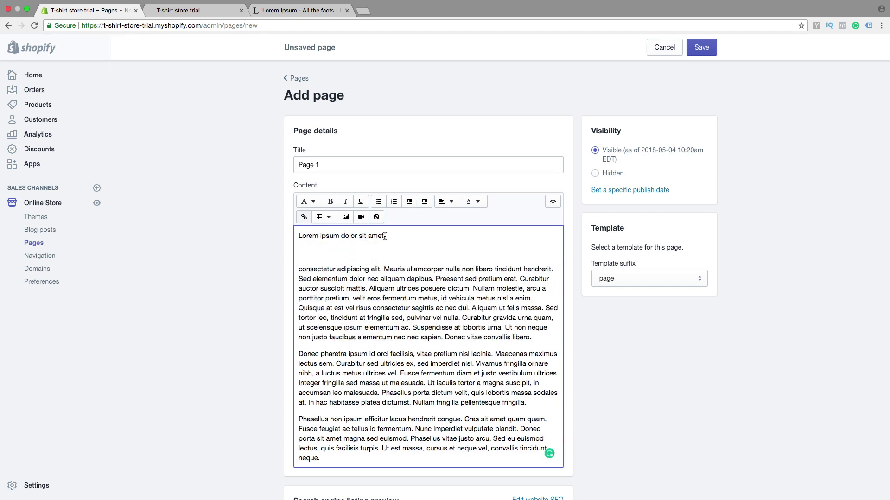
{"action": "left_click_drag", "start_coordinate": [385, 236], "coordinate": [285, 237]}
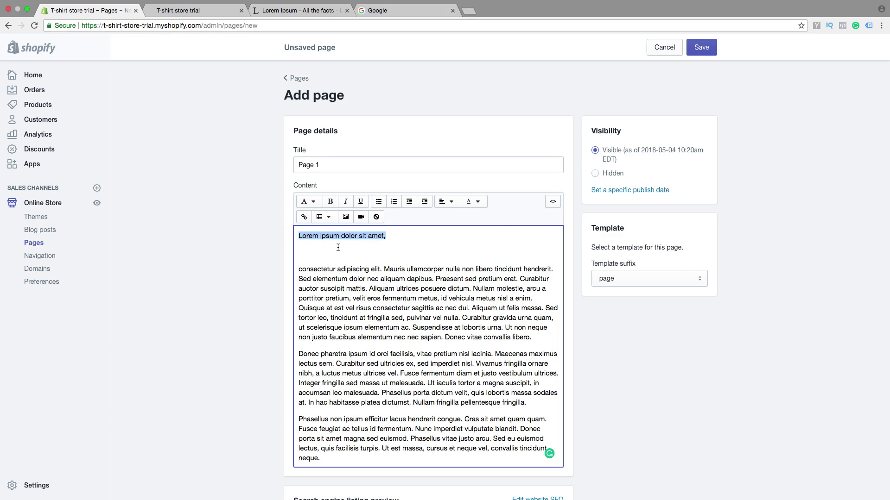
{"action": "left_click", "coordinate": [314, 203]}
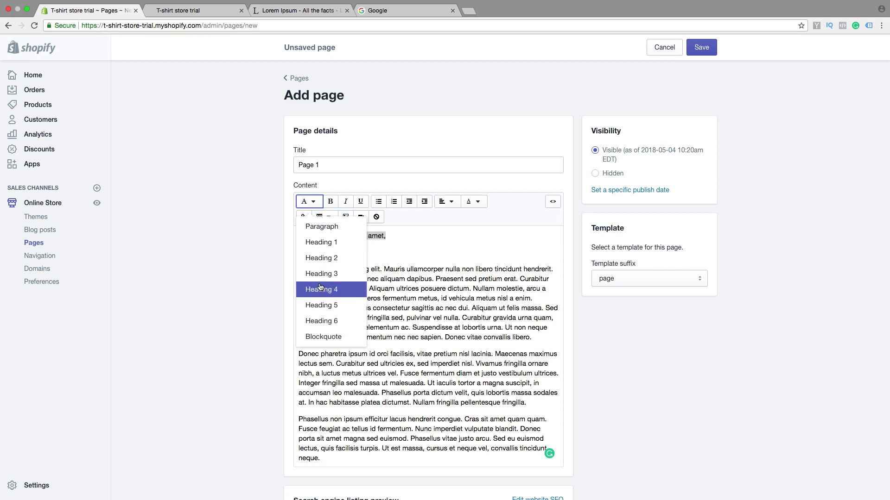
{"action": "left_click", "coordinate": [322, 243]}
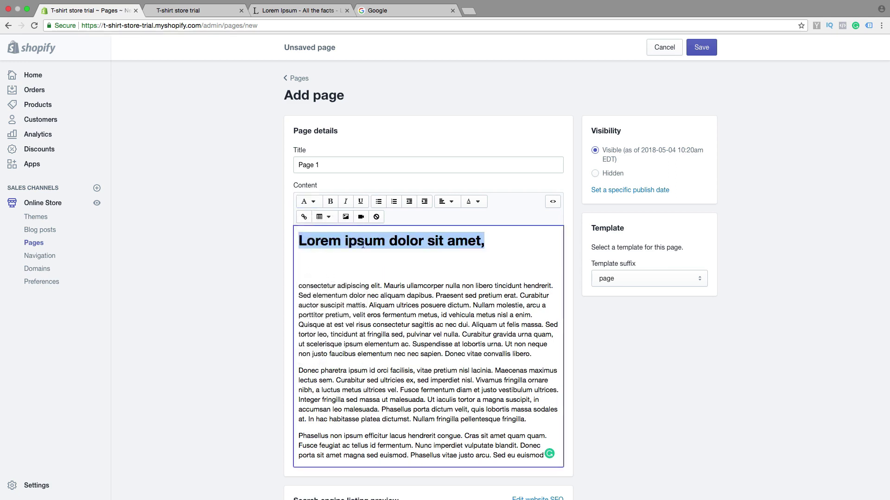
{"action": "left_click", "coordinate": [487, 241]}
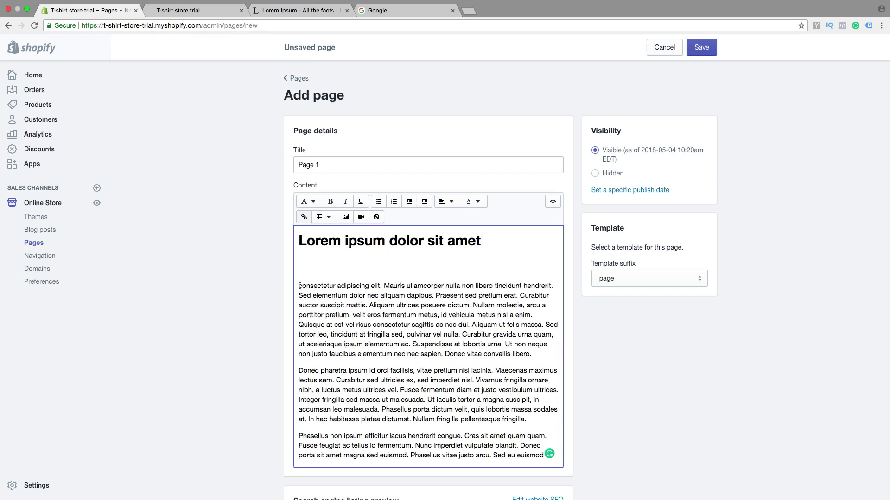
Step: Make "consectetur adipiscing elit. Mauris ullamcorper" bold, "pretium, velit eros fermentum metus," italic and "ipsum elementum ac." underlined
{"action": "left_click_drag", "start_coordinate": [298, 289], "coordinate": [444, 288]}
{"action": "left_click", "coordinate": [330, 201]}
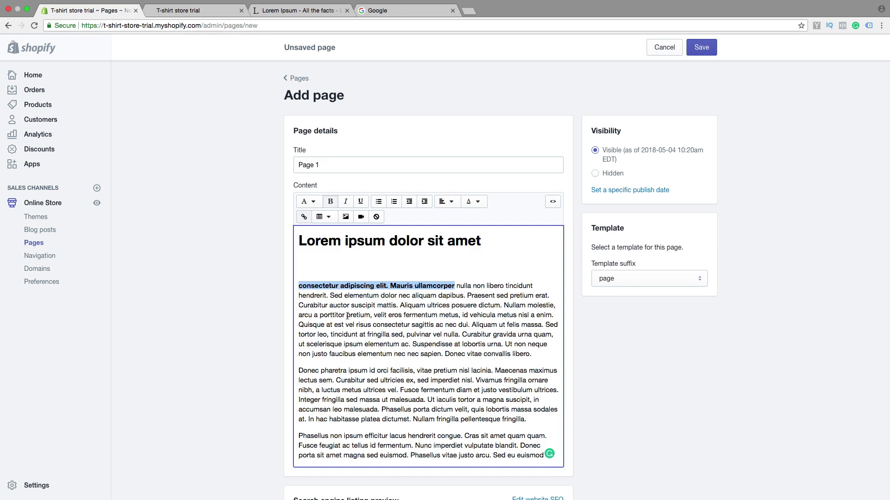
{"action": "left_click_drag", "start_coordinate": [346, 315], "coordinate": [460, 316]}
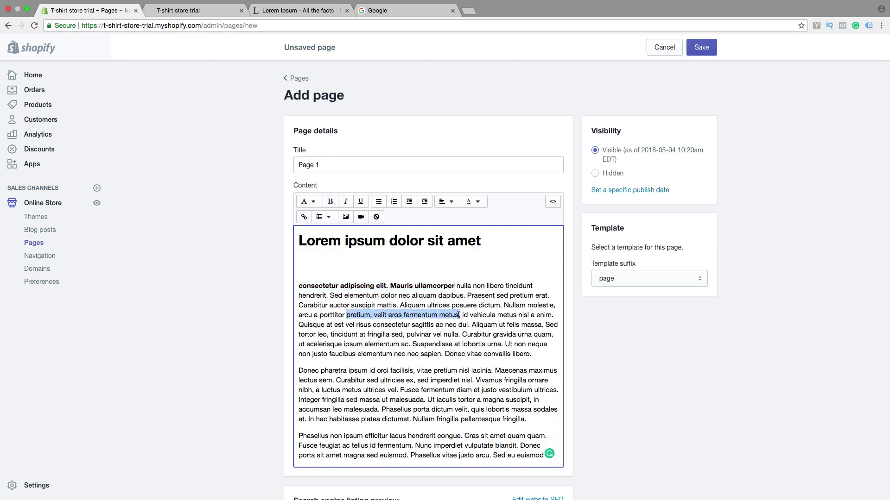
{"action": "left_click", "coordinate": [347, 204]}
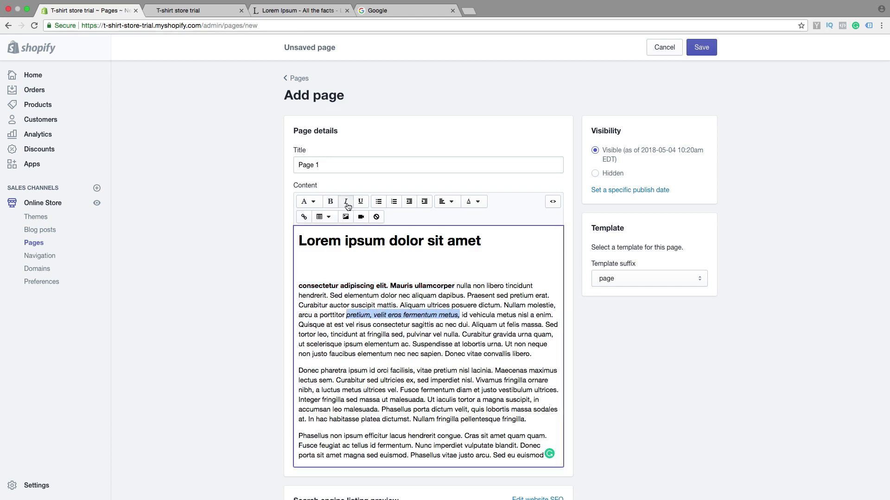
{"action": "left_click_drag", "start_coordinate": [344, 344], "coordinate": [410, 345]}
{"action": "left_click", "coordinate": [363, 207]}
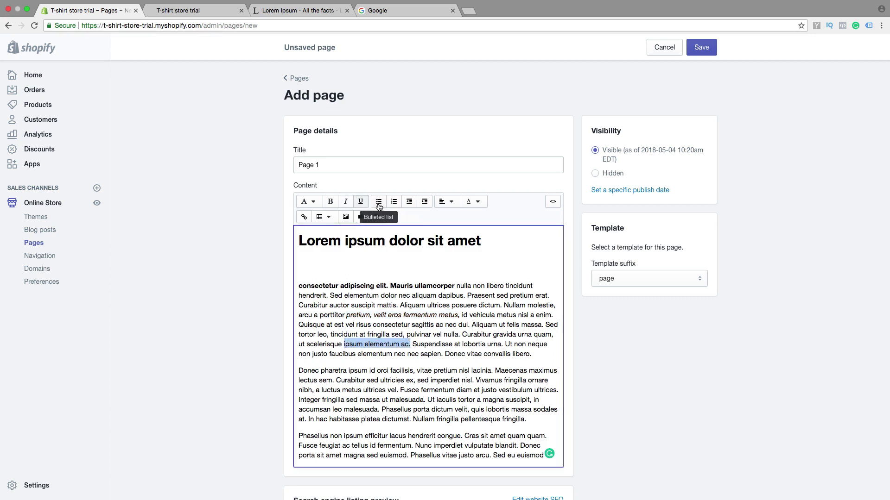
Step: Turn the paragraph beginning "Donec pharetra" into a bulleted list, splitting it at the line ends into six bullets
{"action": "left_click", "coordinate": [298, 370]}
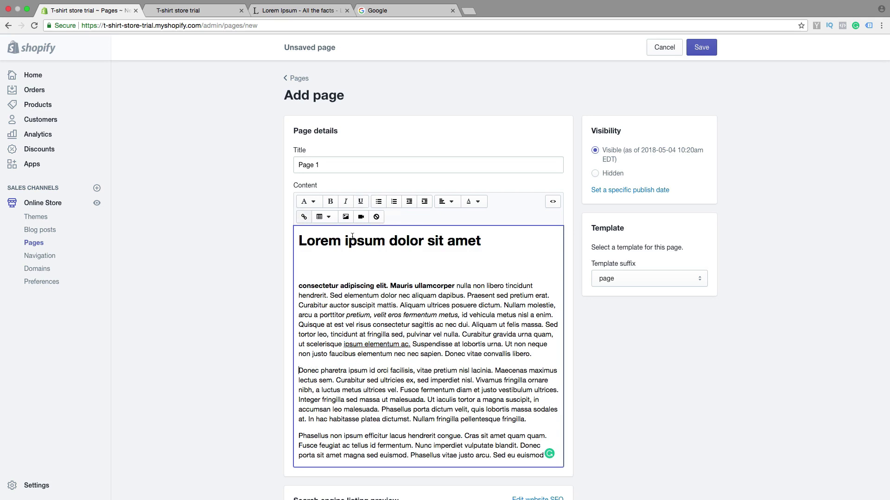
{"action": "left_click", "coordinate": [378, 201]}
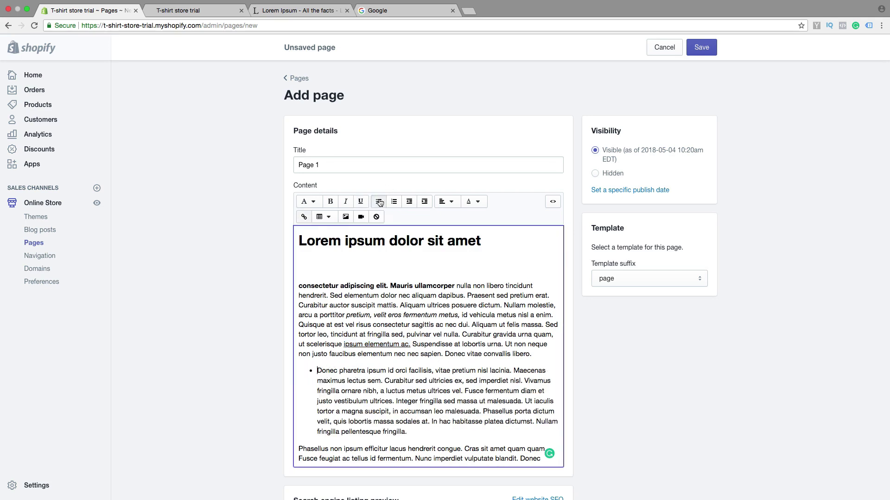
{"action": "left_click", "coordinate": [549, 370]}
{"action": "key", "text": "Return"}
{"action": "left_click", "coordinate": [555, 401]}
{"action": "key", "text": "Return"}
{"action": "left_click", "coordinate": [556, 412]}
{"action": "key", "text": "Return"}
{"action": "scroll", "coordinate": [346, 376], "scroll_direction": "down", "scroll_amount": 5}
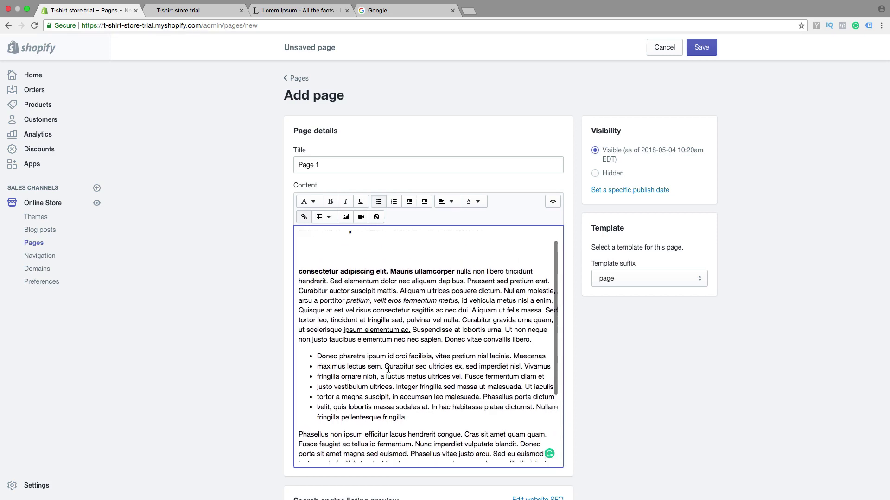
{"action": "scroll", "coordinate": [389, 369], "scroll_direction": "up", "scroll_amount": 5}
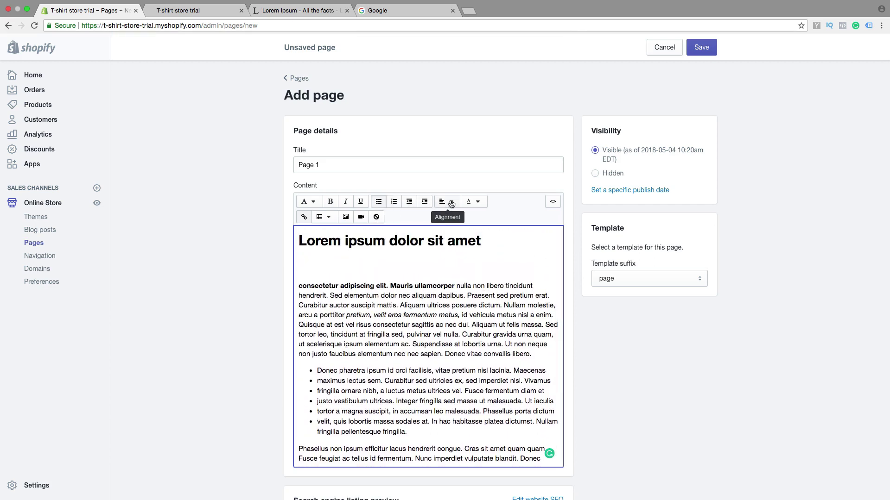
Step: Center-align the entire page content, from the opening heading to the last paragraph
{"action": "left_click_drag", "start_coordinate": [299, 241], "coordinate": [533, 463]}
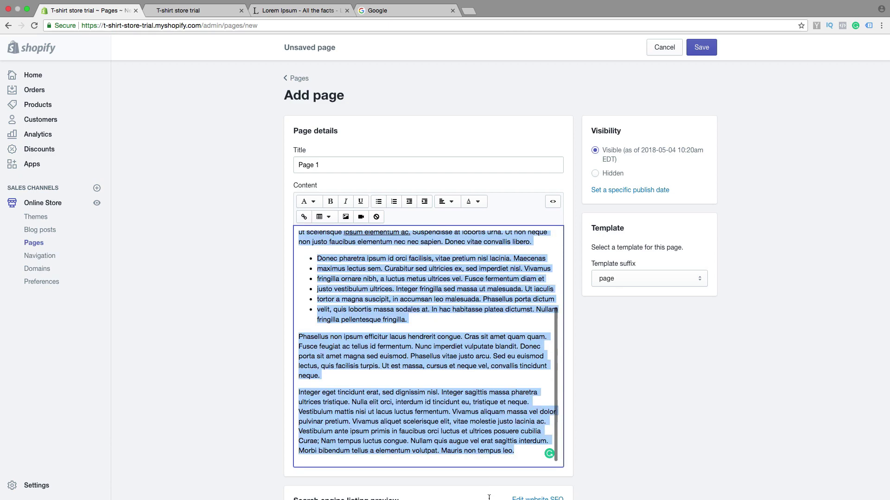
{"action": "left_click", "coordinate": [451, 202]}
{"action": "left_click", "coordinate": [462, 243]}
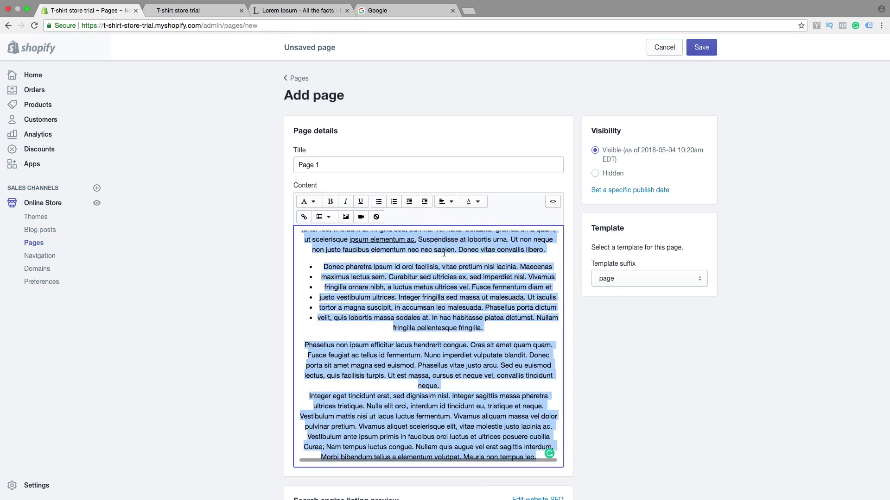
{"action": "left_click", "coordinate": [420, 352]}
{"action": "scroll", "coordinate": [403, 302], "scroll_direction": "up", "scroll_amount": 5}
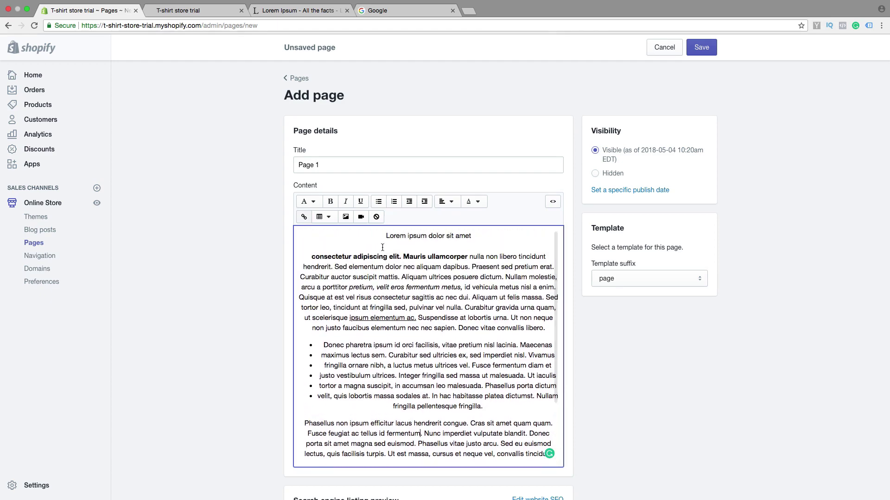
{"action": "scroll", "coordinate": [389, 274], "scroll_direction": "down", "scroll_amount": 8}
{"action": "scroll", "coordinate": [390, 273], "scroll_direction": "up", "scroll_amount": 3}
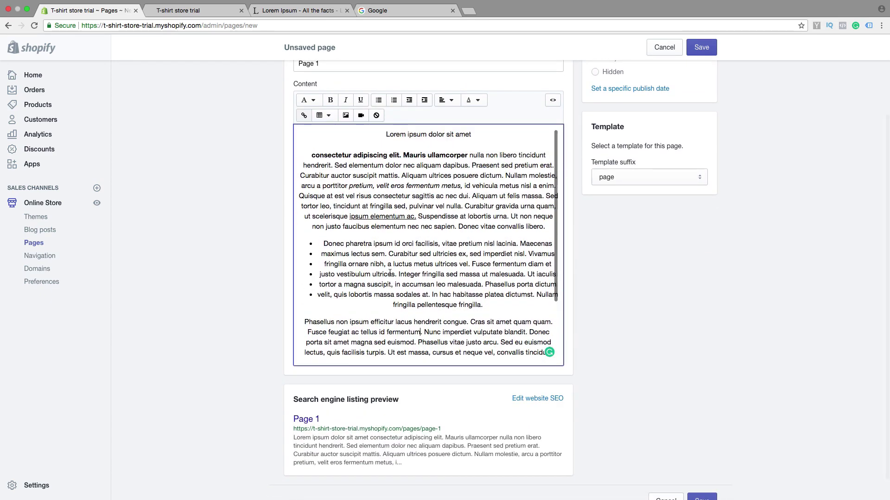
{"action": "scroll", "coordinate": [429, 233], "scroll_direction": "up", "scroll_amount": 3}
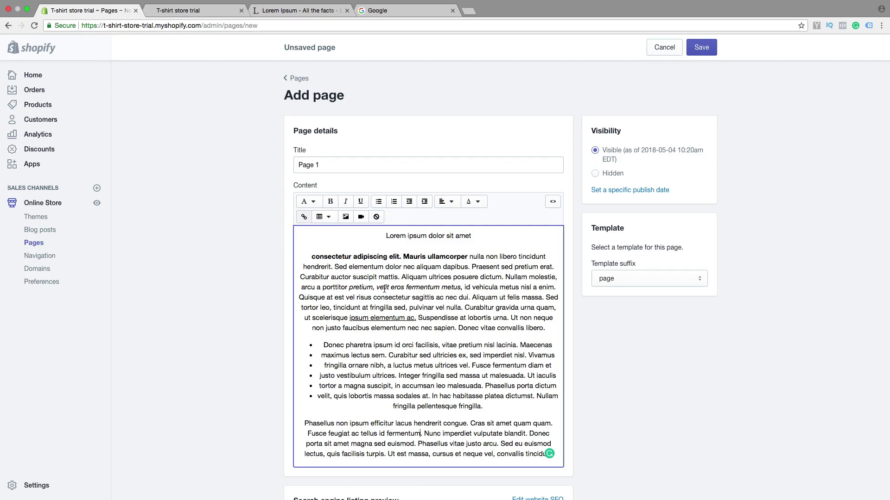
{"action": "left_click_drag", "start_coordinate": [376, 287], "coordinate": [461, 288]}
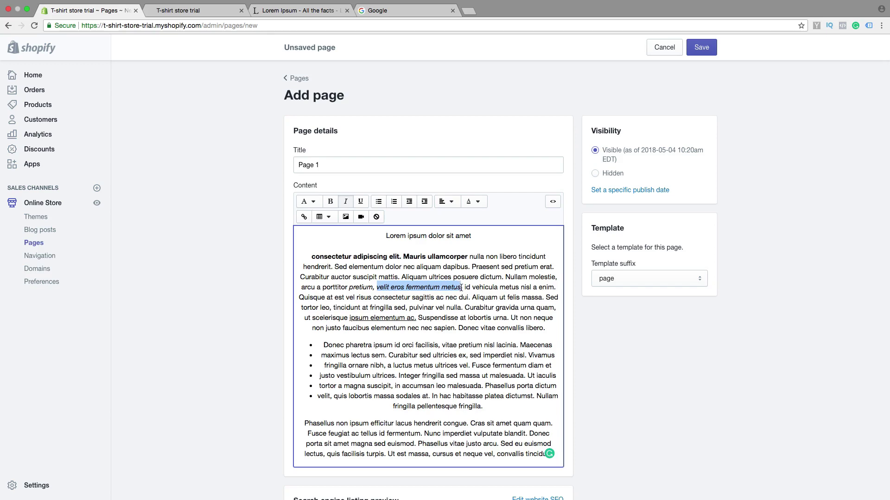
{"action": "left_click", "coordinate": [304, 216]}
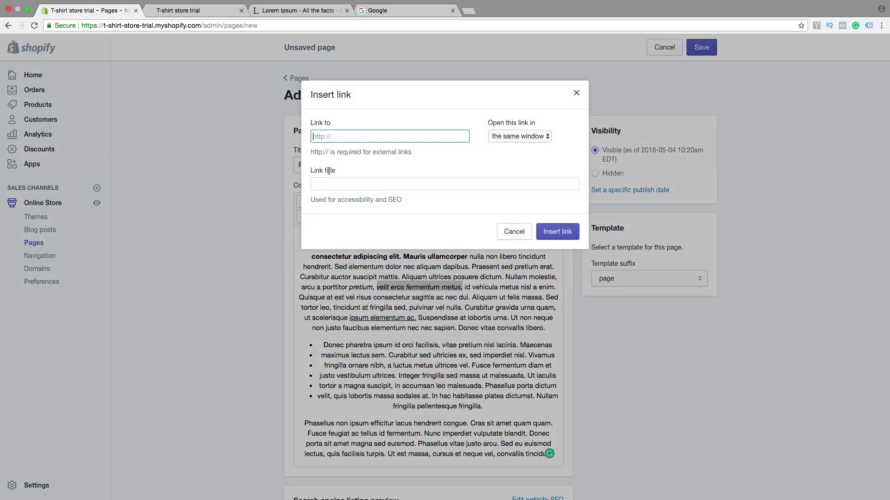
{"action": "type", "text": "www.waatz.com"}
{"action": "left_click", "coordinate": [519, 138]}
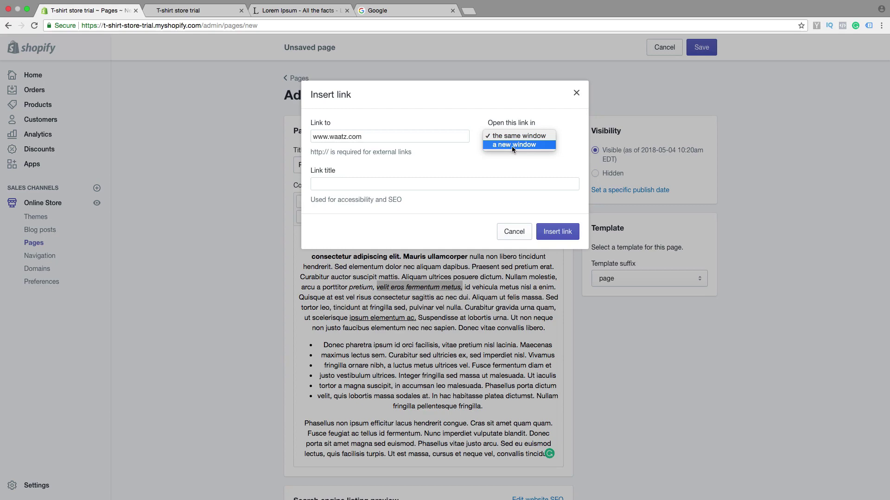
{"action": "left_click", "coordinate": [514, 147]}
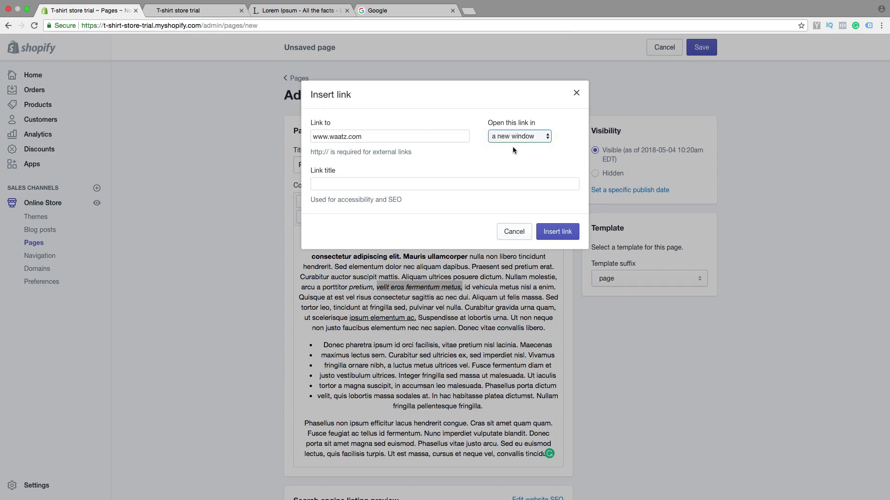
{"action": "left_click", "coordinate": [552, 234]}
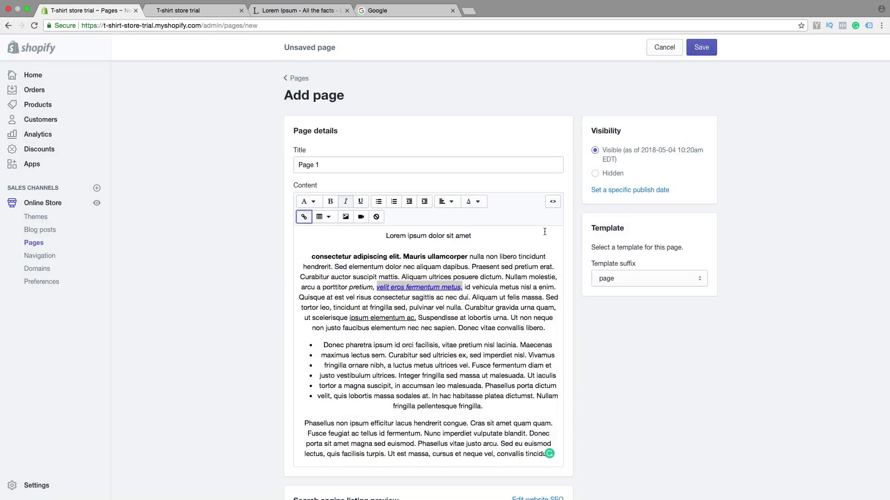
{"action": "left_click", "coordinate": [499, 319]}
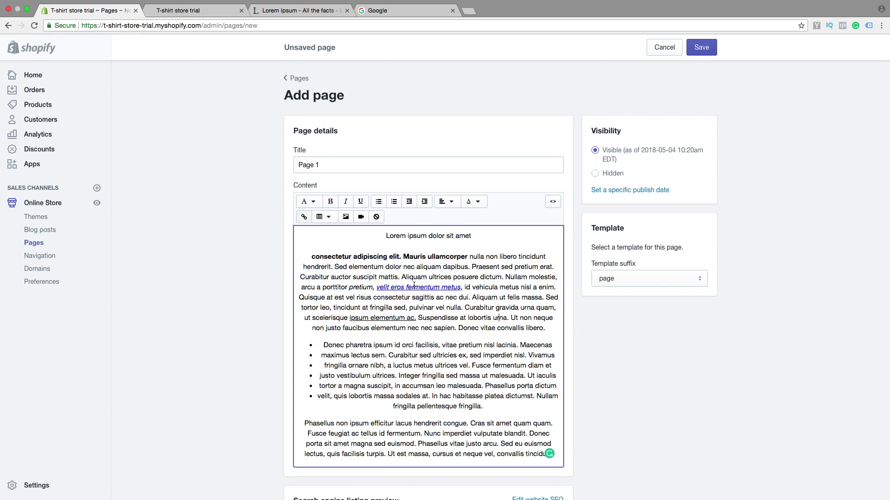
{"action": "scroll", "coordinate": [426, 352], "scroll_direction": "down", "scroll_amount": 1}
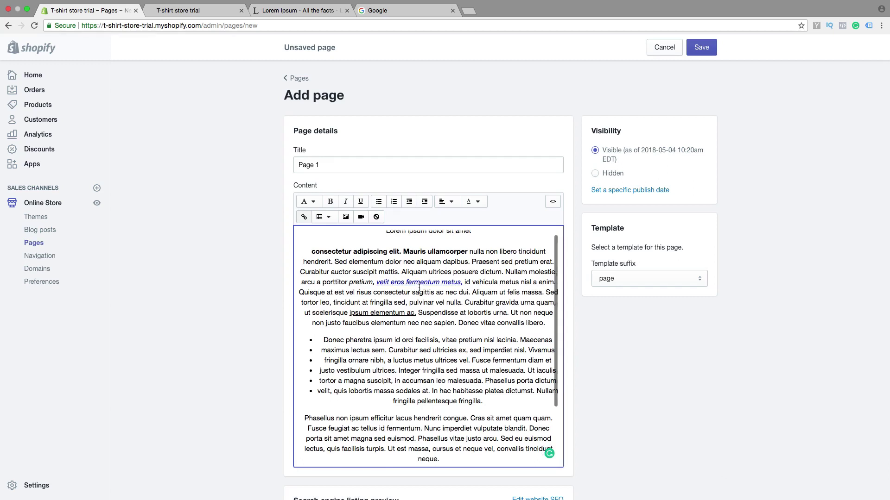
Step: Insert a single-cell table between the bulleted list and the "Phasellus" paragraph, containing the text "asgfhjgasjkfgkjsagfkj"
{"action": "left_click", "coordinate": [434, 422]}
{"action": "key", "text": "Return"}
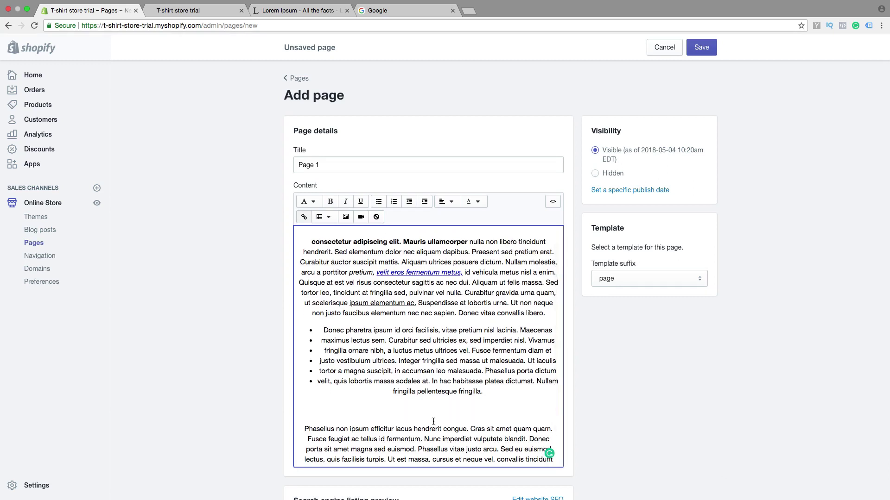
{"action": "left_click", "coordinate": [324, 217]}
{"action": "left_click", "coordinate": [324, 238]}
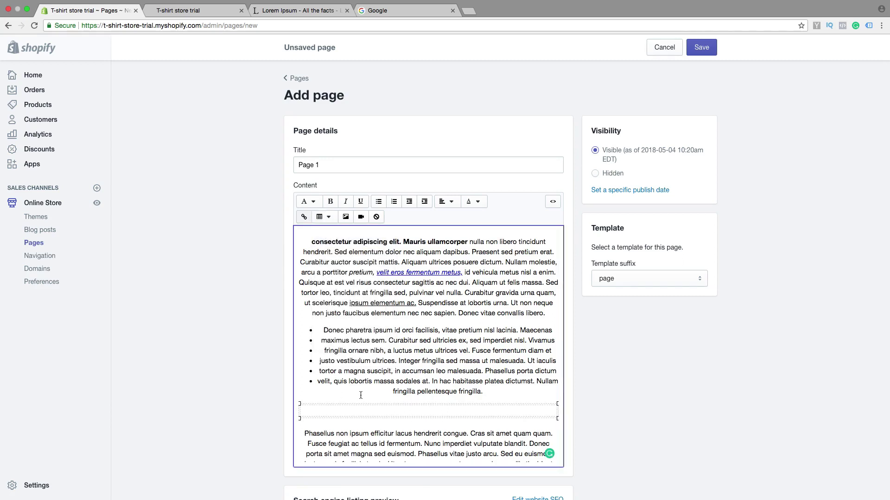
{"action": "type", "text": "asgfhjgasjkfgkjsagfkj"}
{"action": "left_click", "coordinate": [369, 428]}
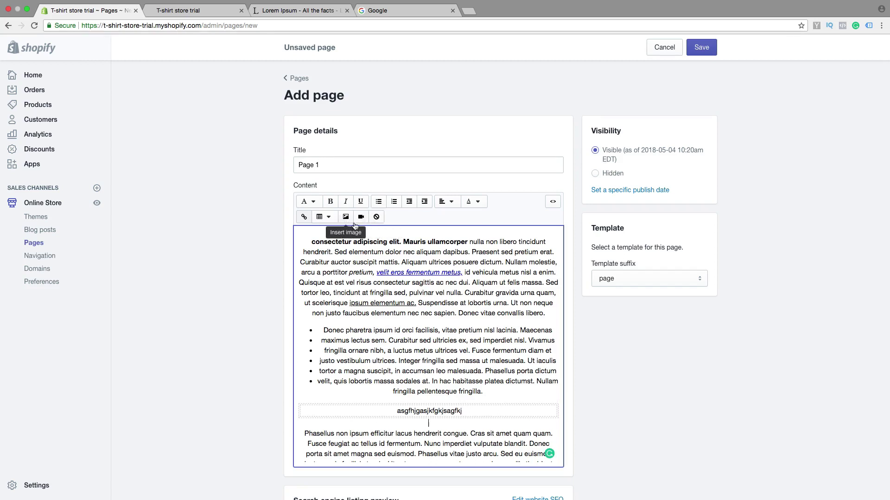
Step: Insert the uploaded image of folded T-shirts at Large (480x480) size after the "Phasellus" paragraph, with a line break following it
{"action": "scroll", "coordinate": [449, 347], "scroll_direction": "down", "scroll_amount": 3}
{"action": "left_click", "coordinate": [445, 386]}
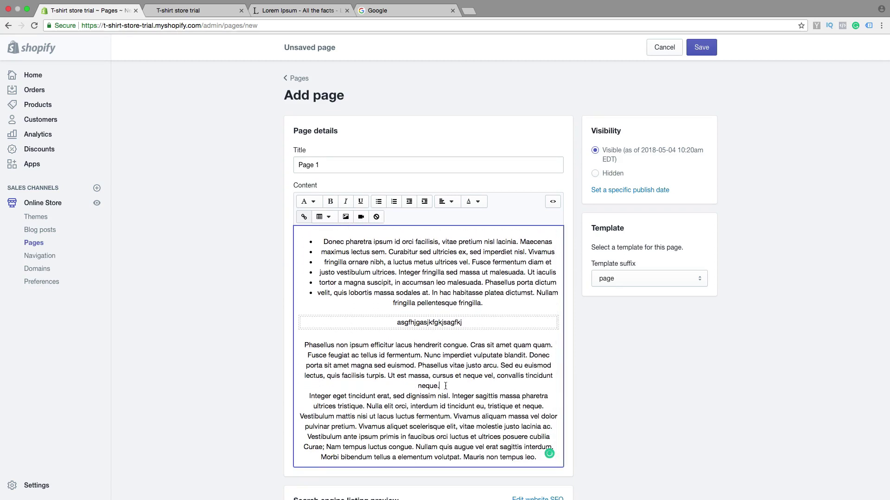
{"action": "key", "text": "Return"}
{"action": "key", "text": "Return"}
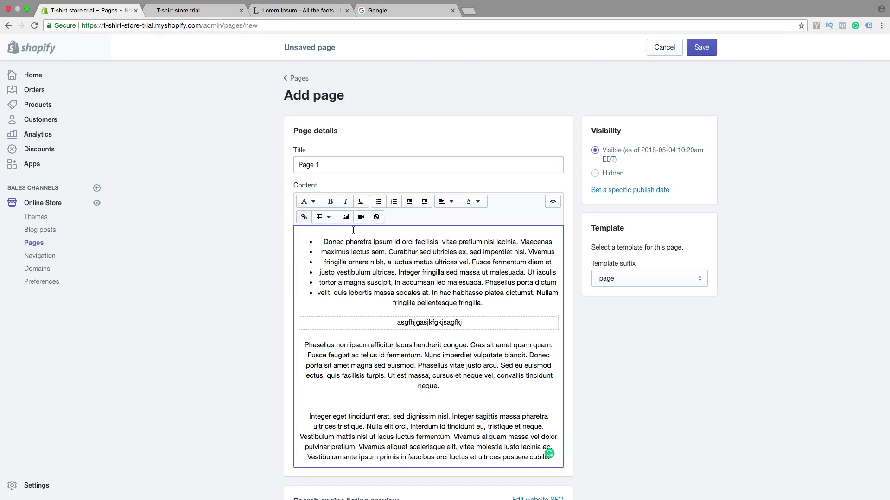
{"action": "left_click", "coordinate": [346, 217]}
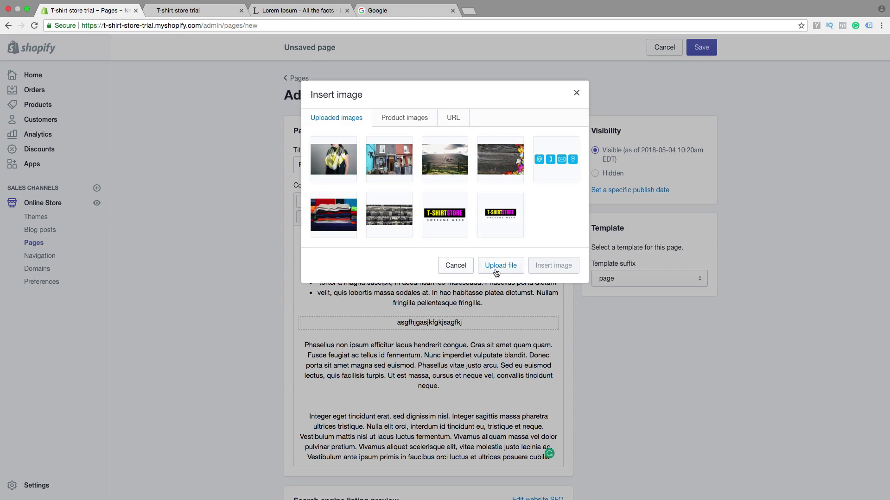
{"action": "left_click", "coordinate": [341, 219]}
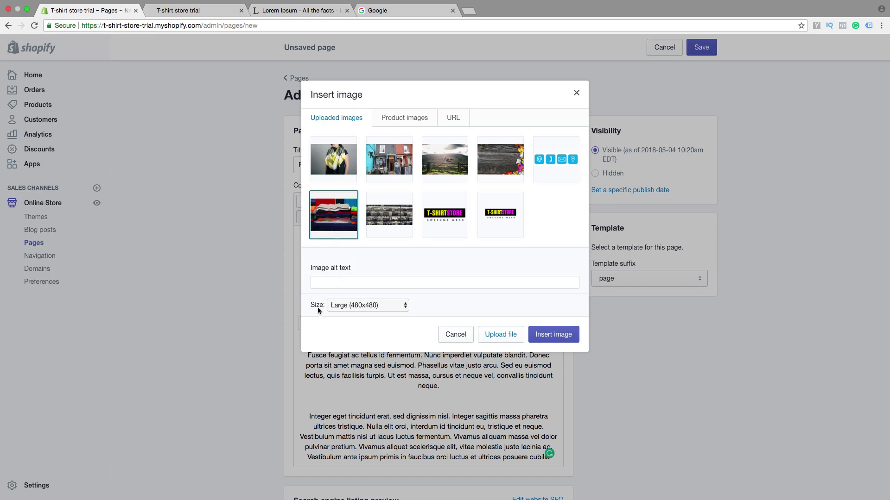
{"action": "left_click", "coordinate": [342, 308]}
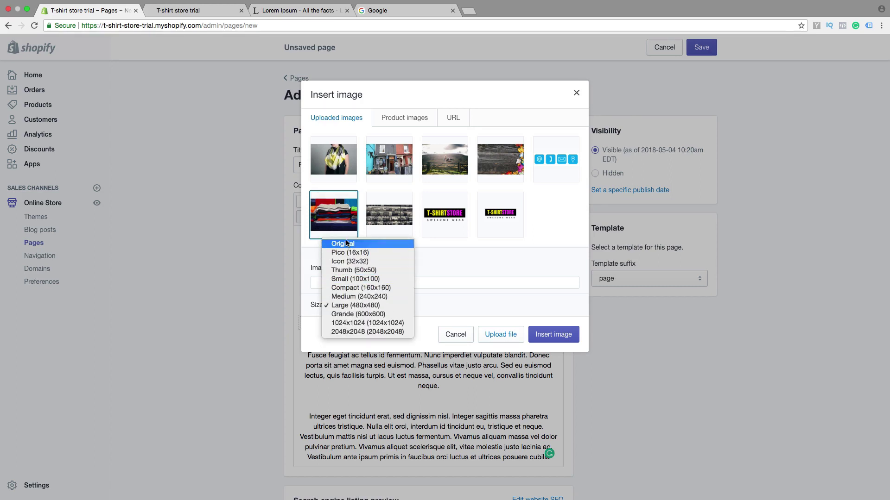
{"action": "left_click", "coordinate": [348, 306]}
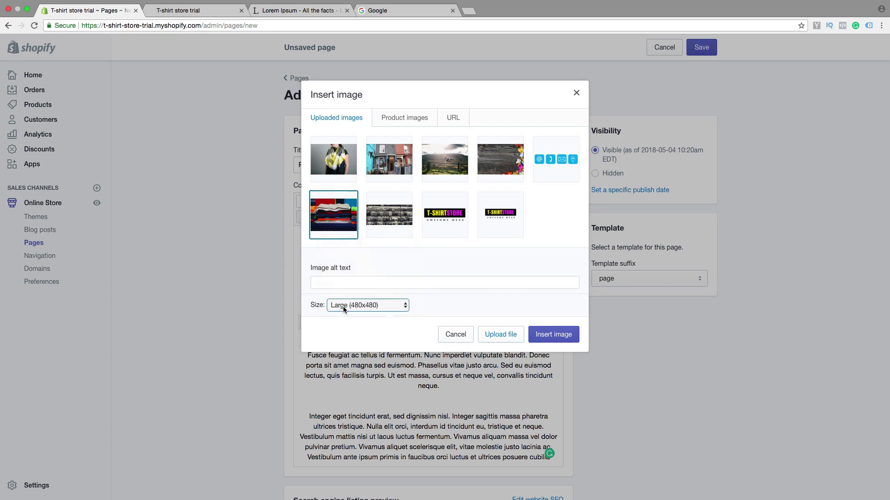
{"action": "left_click", "coordinate": [554, 335]}
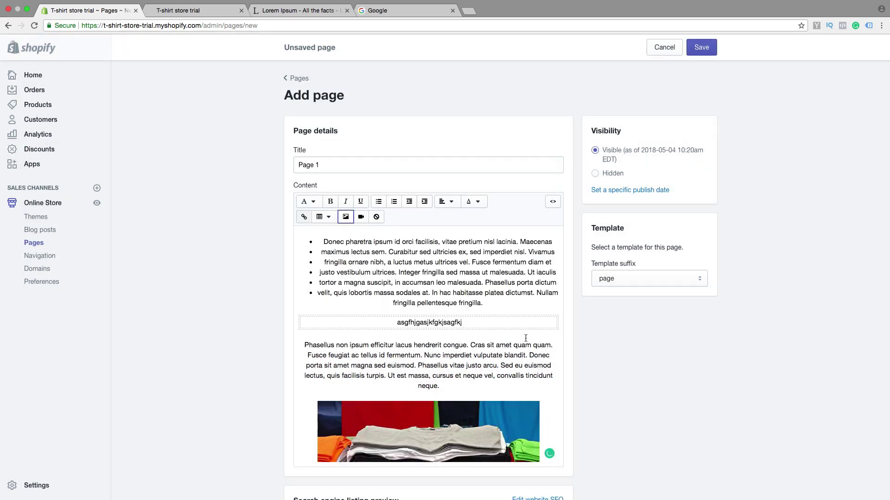
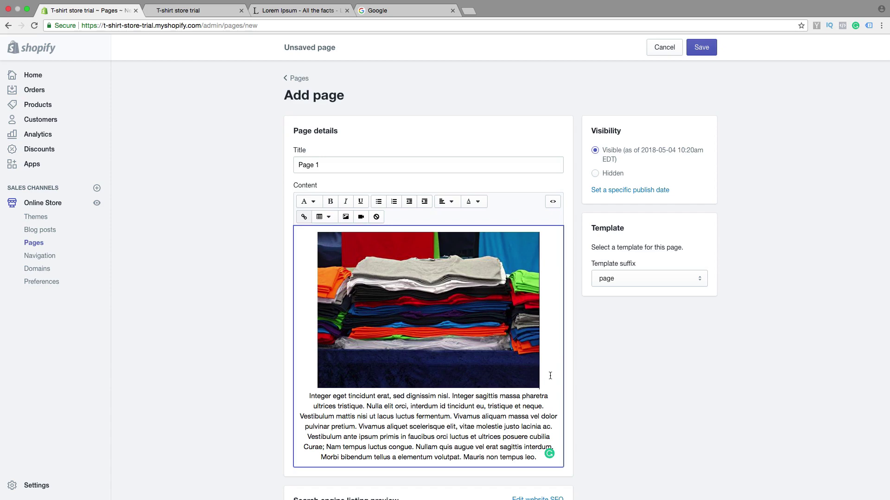
{"action": "key", "text": "Return"}
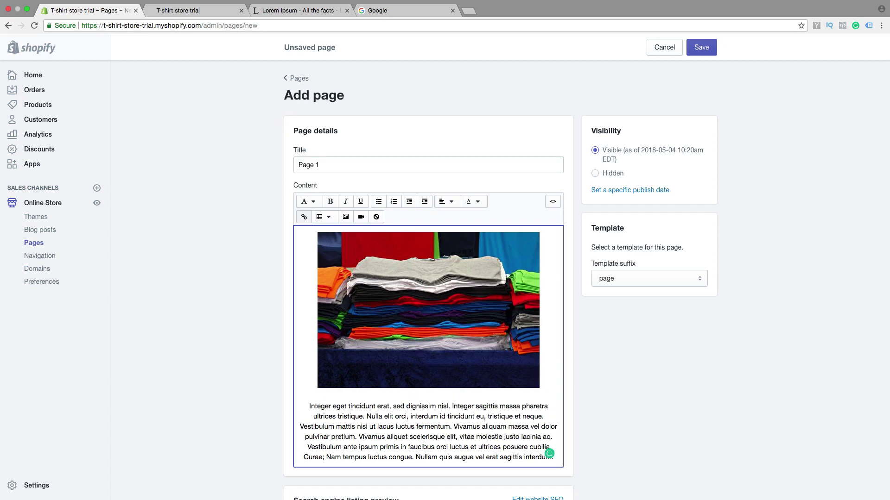
Step: Add a new line after the last paragraph, ending "Mauris non tempus leo.", and start inserting a video there
{"action": "scroll", "coordinate": [432, 378], "scroll_direction": "up", "scroll_amount": 4}
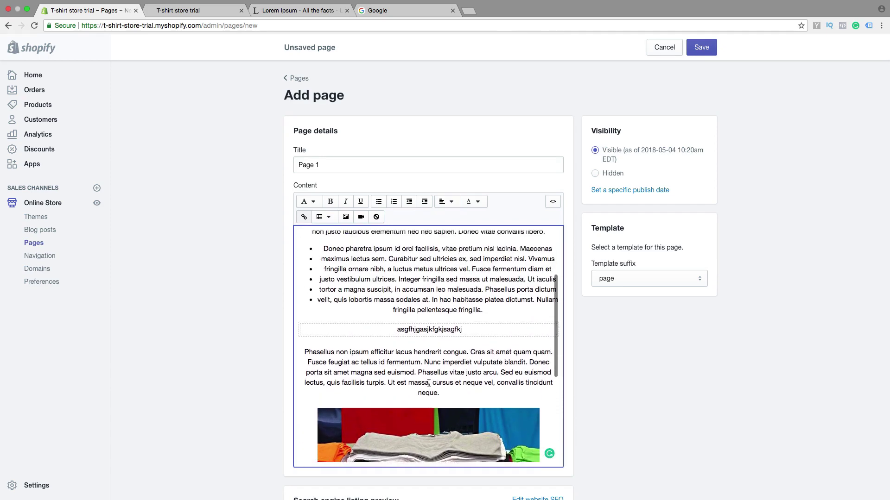
{"action": "scroll", "coordinate": [429, 384], "scroll_direction": "down", "scroll_amount": 4}
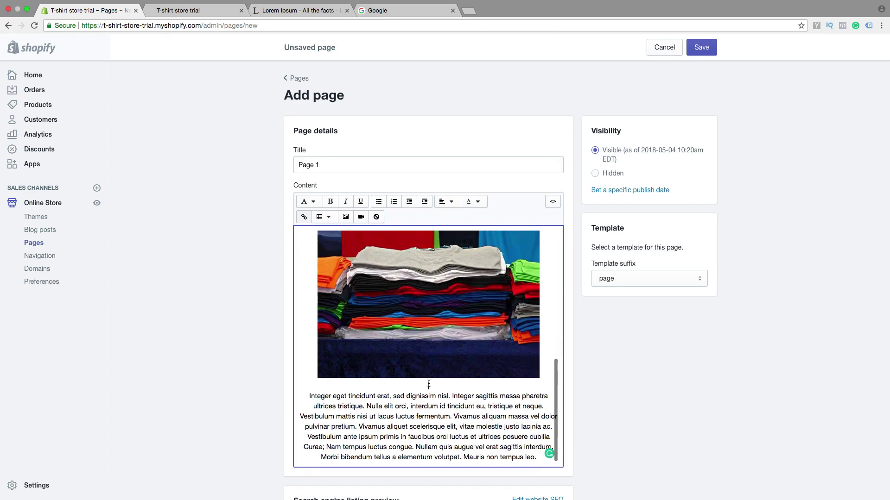
{"action": "left_click", "coordinate": [538, 458]}
{"action": "key", "text": "Return"}
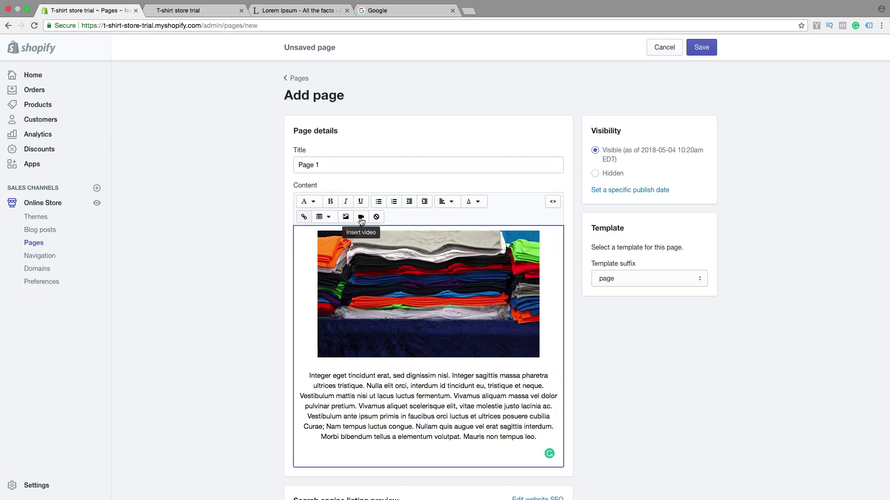
{"action": "left_click", "coordinate": [361, 218]}
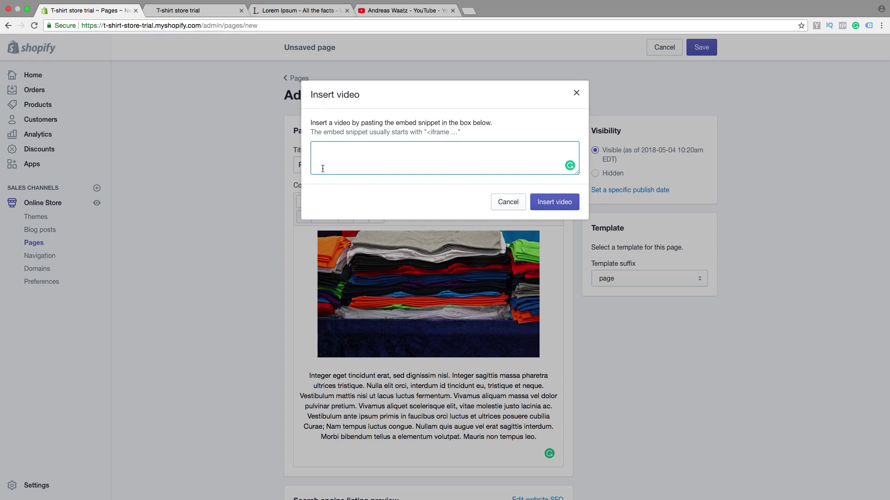
Step: Switch to YouTube and bring up the embed code of the video "Next Part of New Video Update 2018"
{"action": "left_click", "coordinate": [394, 15]}
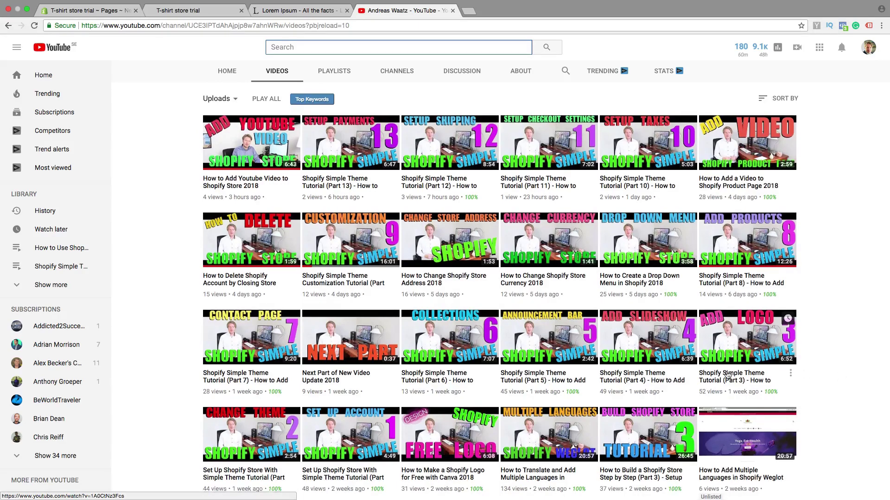
{"action": "scroll", "coordinate": [848, 369], "scroll_direction": "down", "scroll_amount": 4}
{"action": "scroll", "coordinate": [788, 373], "scroll_direction": "up", "scroll_amount": 2}
{"action": "scroll", "coordinate": [726, 376], "scroll_direction": "up", "scroll_amount": 3}
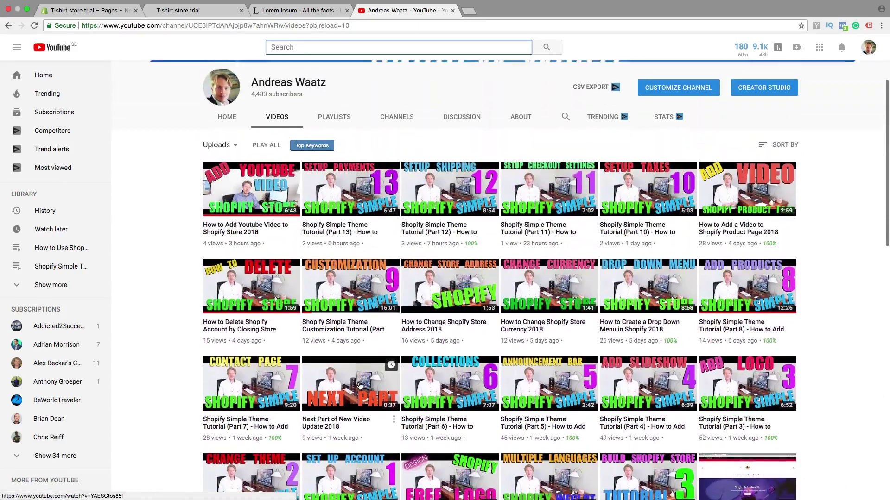
{"action": "left_click", "coordinate": [321, 426]}
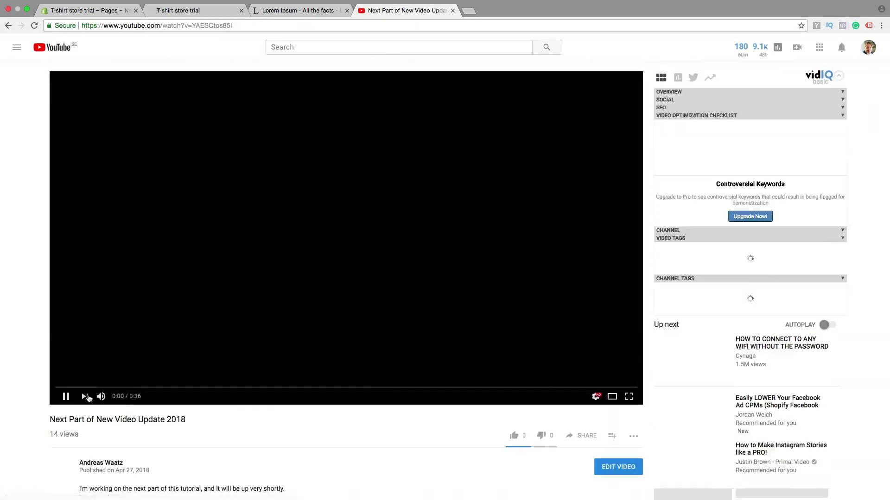
{"action": "scroll", "coordinate": [42, 401], "scroll_direction": "down", "scroll_amount": 6}
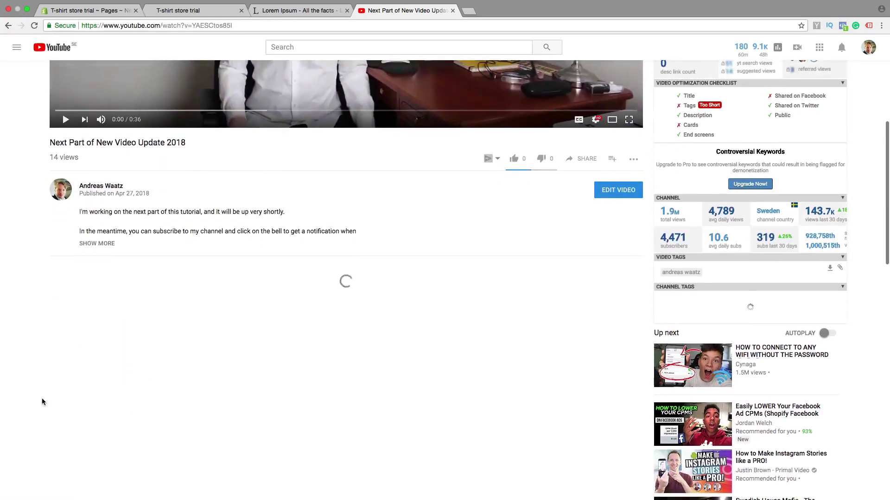
{"action": "left_click", "coordinate": [582, 160]}
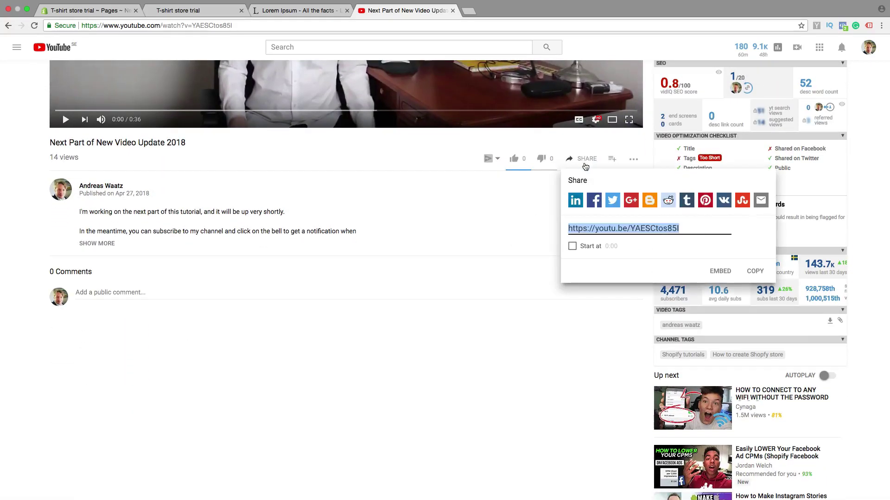
{"action": "left_click", "coordinate": [715, 273]}
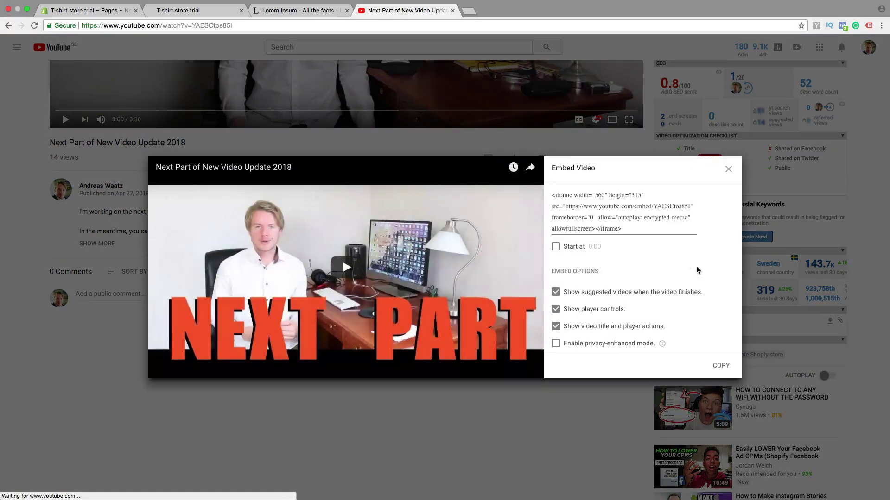
Step: Set the embedded video to start at 0:10 and enable privacy-enhanced mode
{"action": "left_click_drag", "start_coordinate": [553, 195], "coordinate": [621, 229]}
{"action": "left_click", "coordinate": [562, 197]}
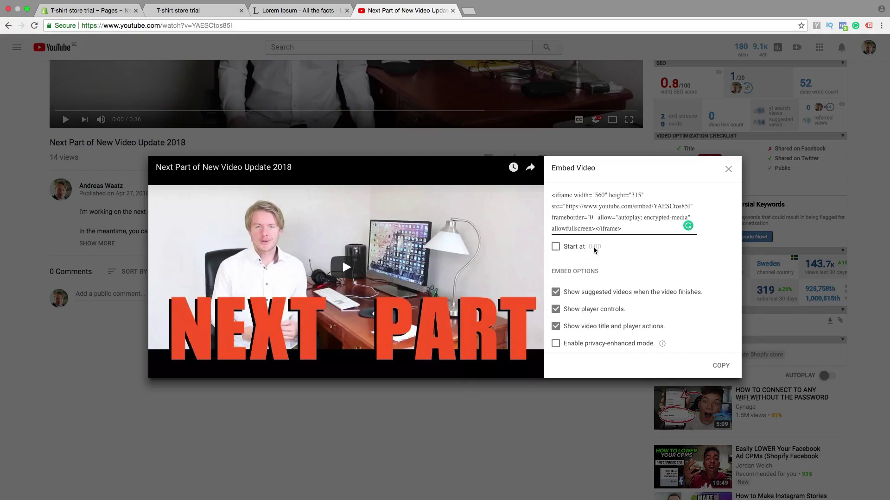
{"action": "left_click", "coordinate": [556, 247]}
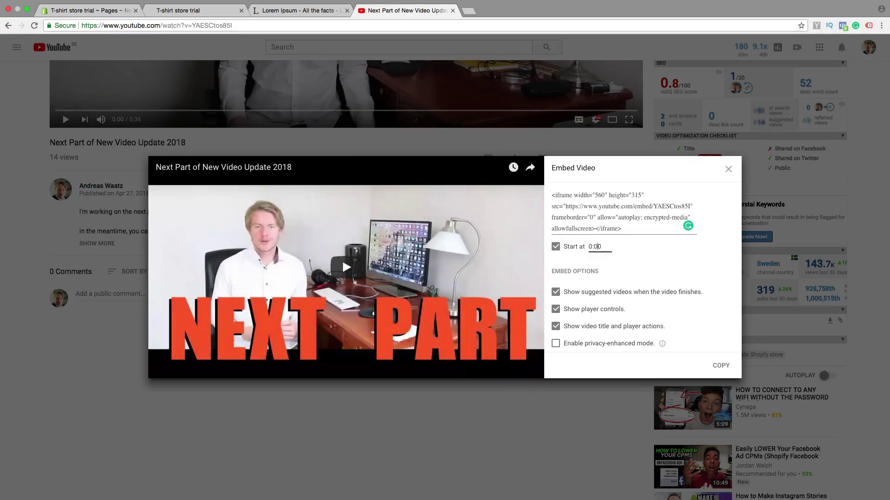
{"action": "key", "text": "BackSpace"}
{"action": "type", "text": "1"}
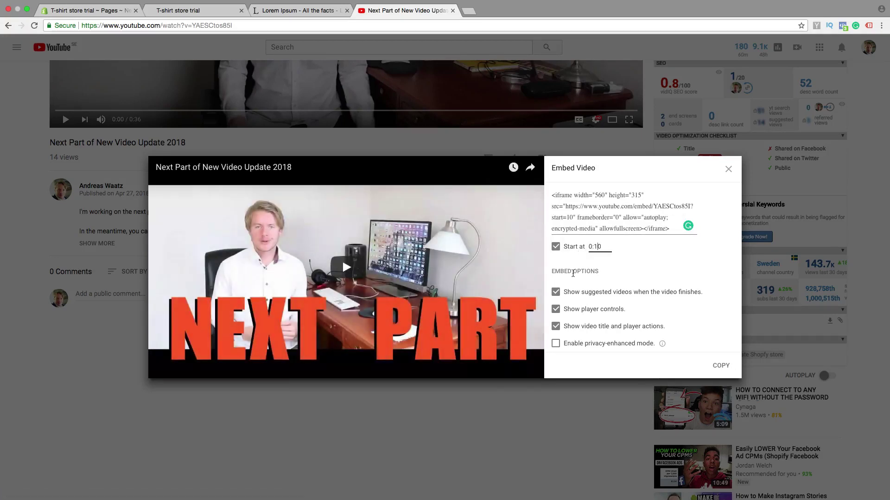
{"action": "scroll", "coordinate": [580, 274], "scroll_direction": "down", "scroll_amount": 2}
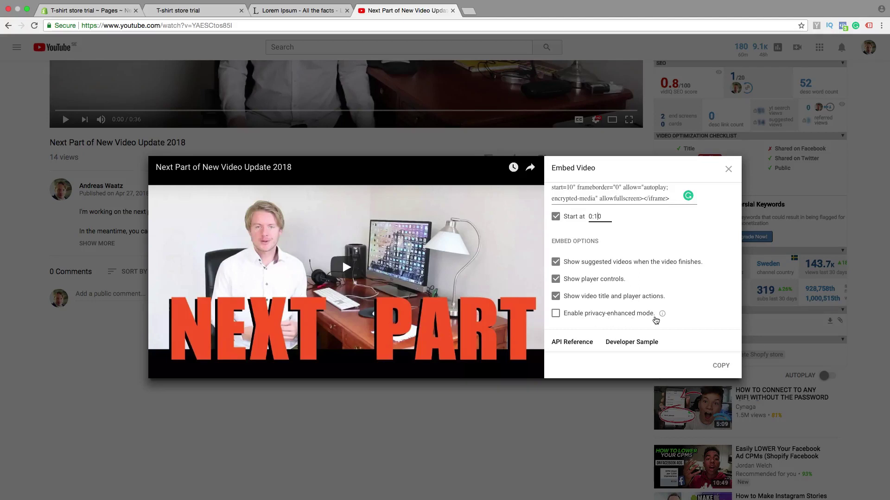
{"action": "mouse_move", "coordinate": [662, 315]}
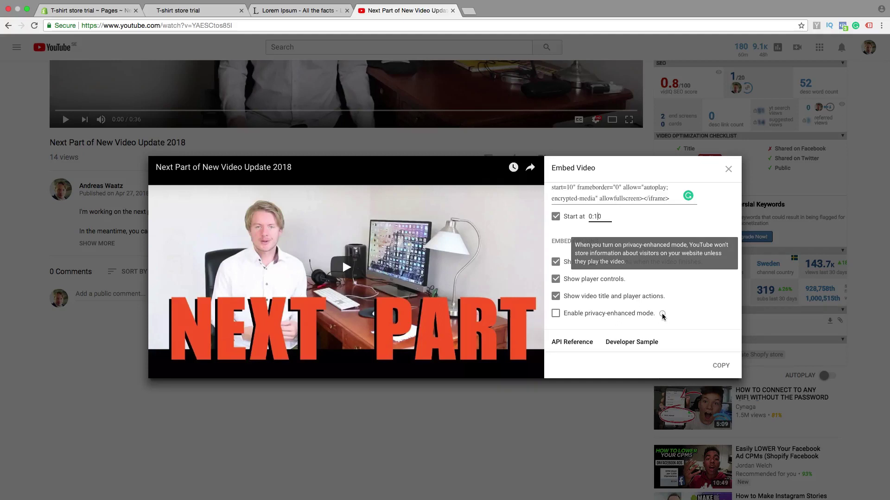
{"action": "left_click", "coordinate": [557, 314]}
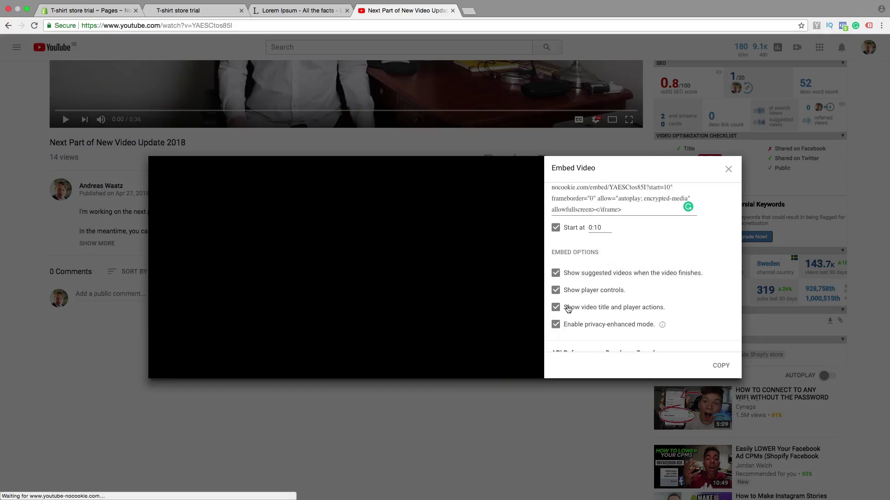
{"action": "scroll", "coordinate": [589, 310], "scroll_direction": "down", "scroll_amount": 2}
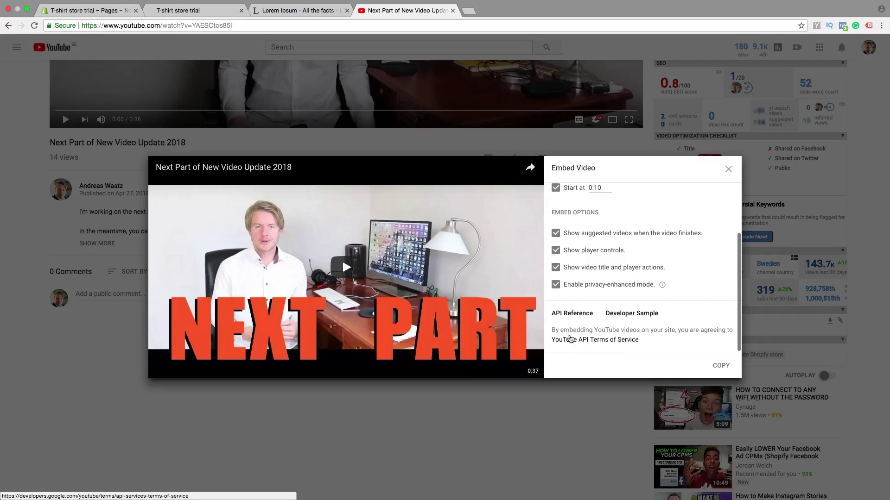
Step: Copy the YouTube embed code and use it in Shopify to insert the video at the end of the page content
{"action": "left_click", "coordinate": [721, 367]}
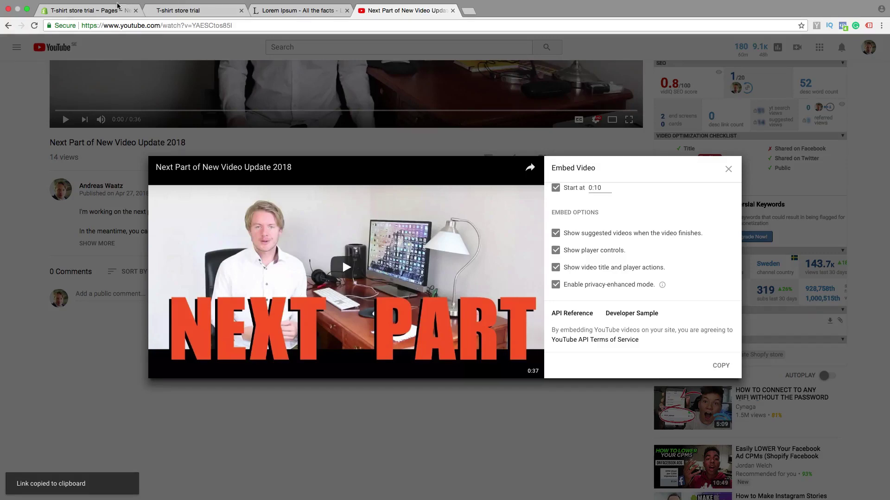
{"action": "left_click", "coordinate": [103, 11]}
{"action": "right_click", "coordinate": [317, 150]}
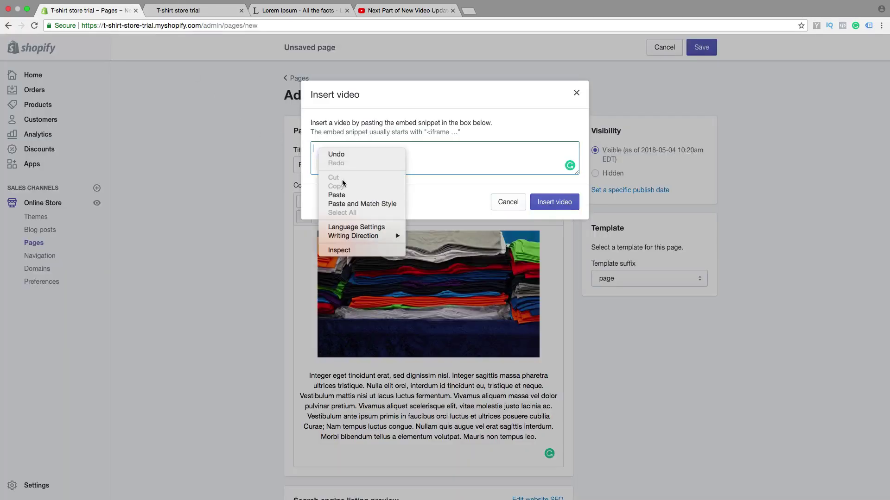
{"action": "left_click", "coordinate": [336, 193]}
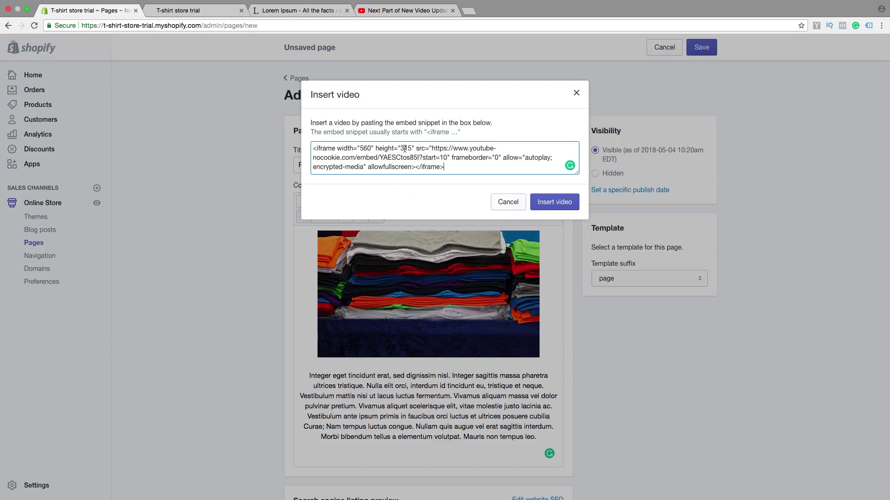
{"action": "left_click", "coordinate": [551, 203]}
{"action": "scroll", "coordinate": [236, 317], "scroll_direction": "down", "scroll_amount": 5}
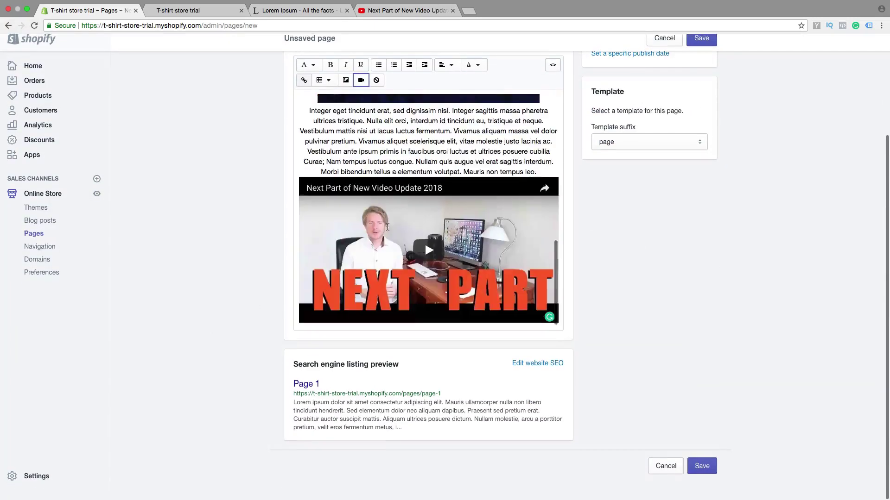
{"action": "scroll", "coordinate": [424, 260], "scroll_direction": "up", "scroll_amount": 5}
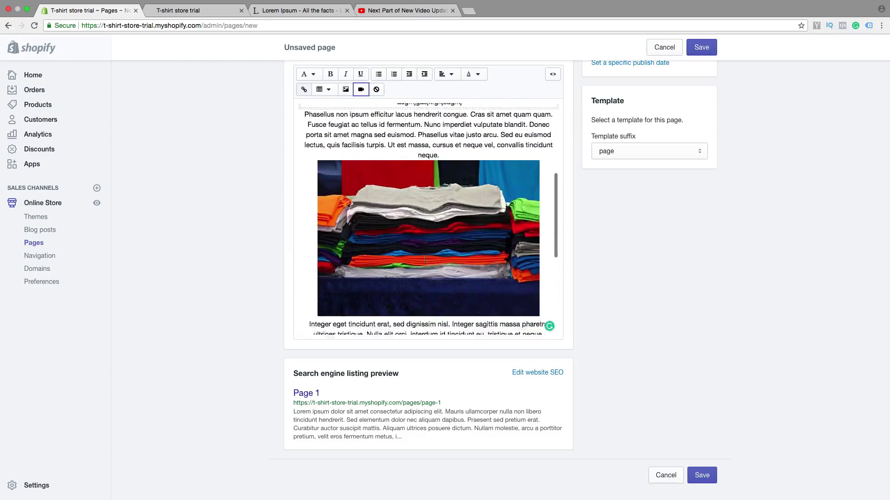
{"action": "scroll", "coordinate": [417, 264], "scroll_direction": "down", "scroll_amount": 5}
{"action": "scroll", "coordinate": [406, 271], "scroll_direction": "up", "scroll_amount": 10}
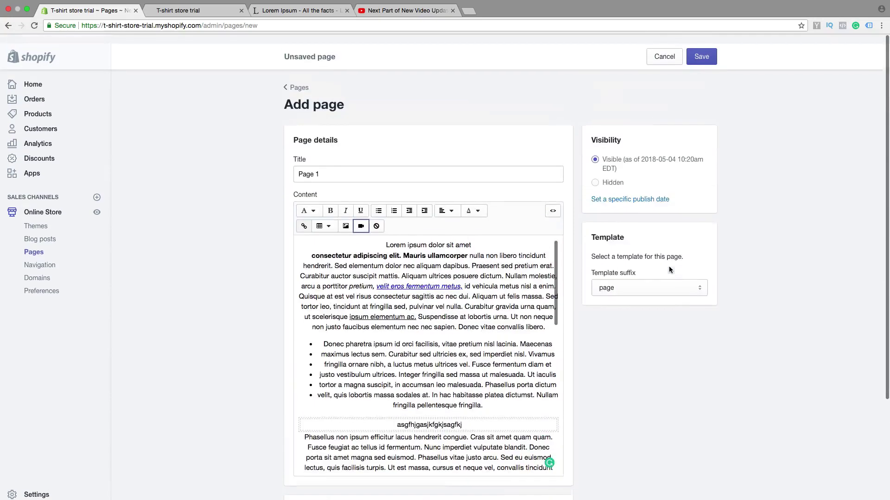
Step: Save the new page, and set its search engine listing title to "Page 123", saving that change as well
{"action": "scroll", "coordinate": [266, 314], "scroll_direction": "down", "scroll_amount": 5}
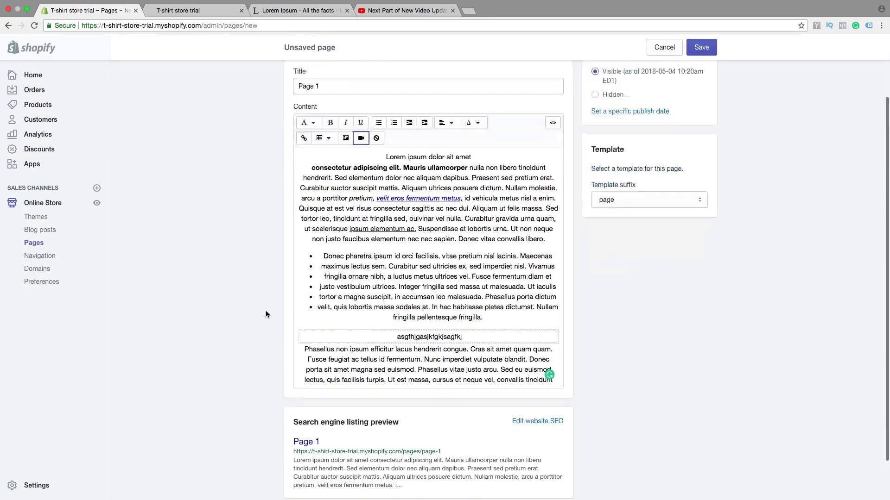
{"action": "key", "text": "ctrl+s"}
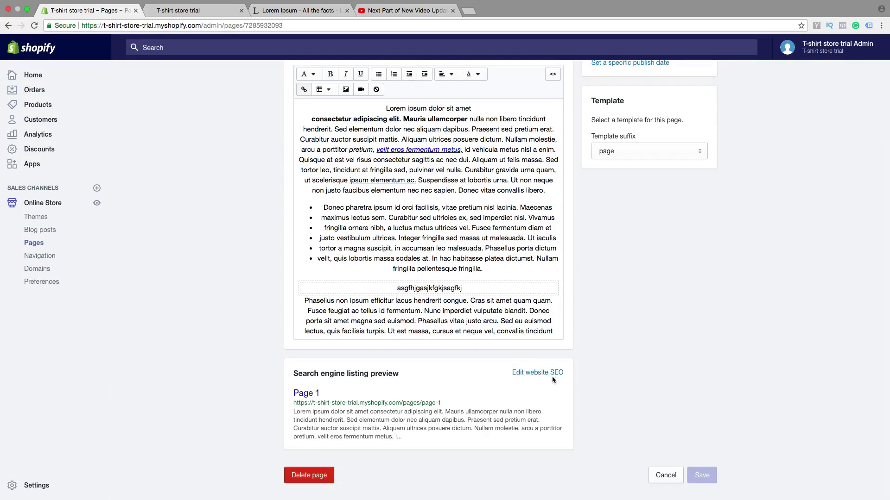
{"action": "left_click", "coordinate": [524, 377]}
{"action": "scroll", "coordinate": [361, 281], "scroll_direction": "down", "scroll_amount": 3}
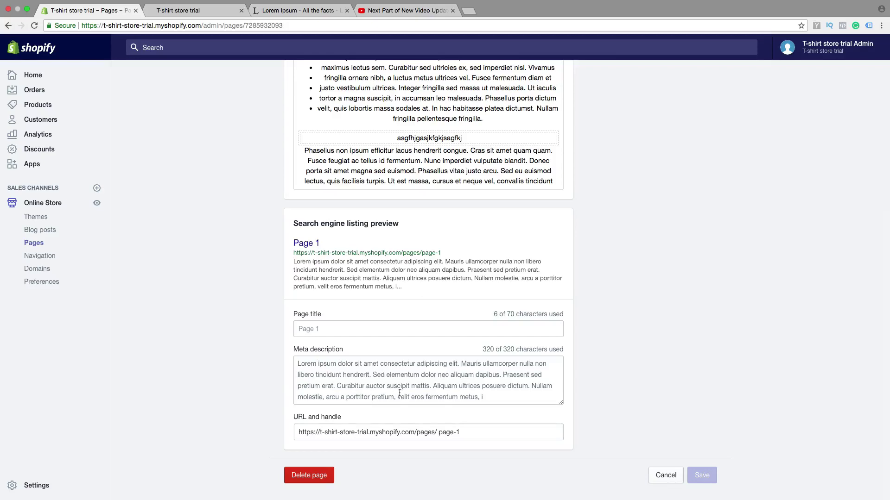
{"action": "left_click", "coordinate": [324, 328]}
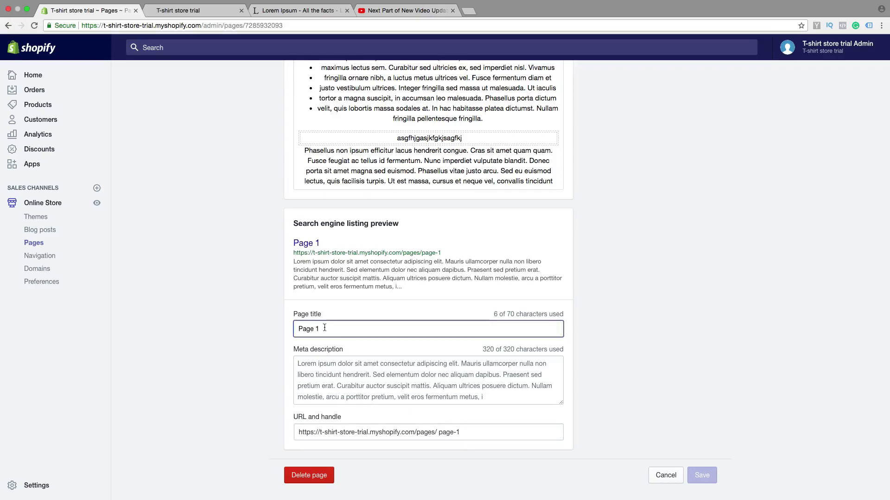
{"action": "type", "text": "23"}
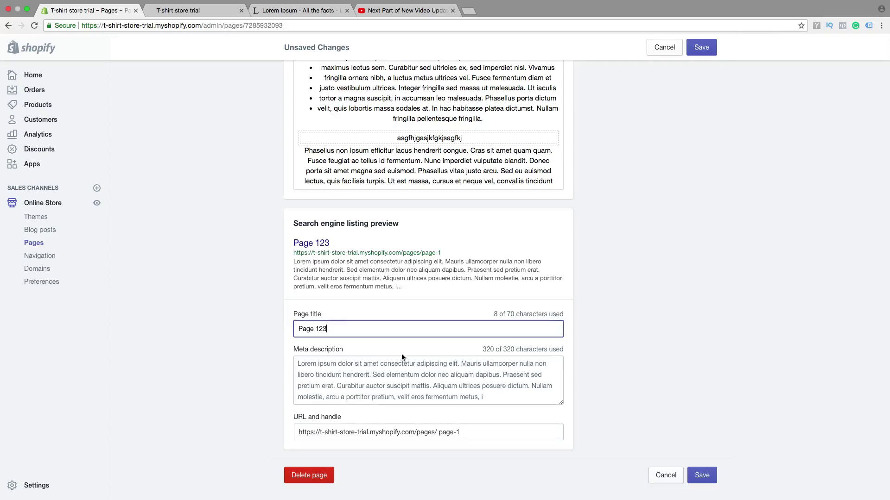
{"action": "left_click", "coordinate": [704, 473]}
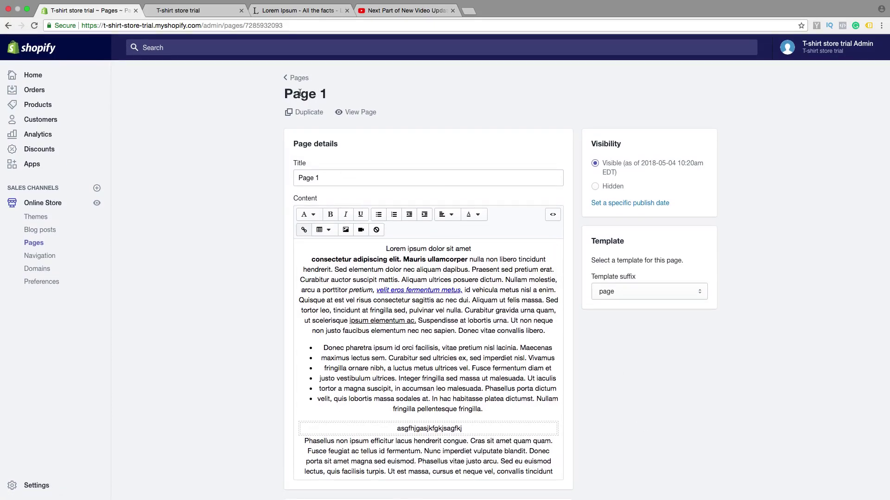
Step: Add a menu item named "Page 1" to the store's Main menu, linked to the page "Page 1"
{"action": "left_click", "coordinate": [41, 257]}
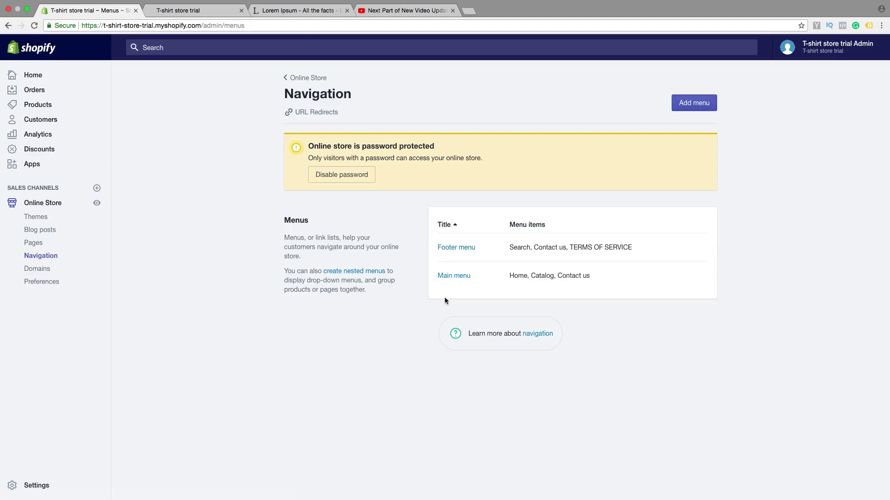
{"action": "left_click", "coordinate": [448, 278]}
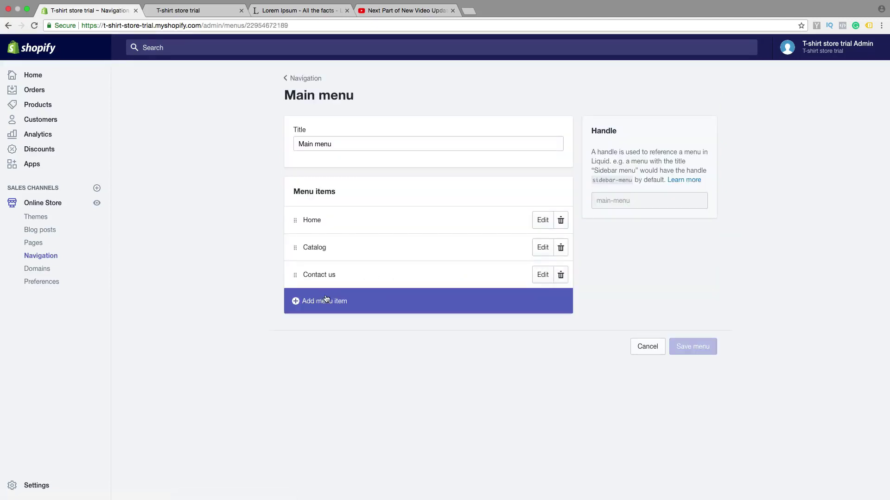
{"action": "left_click", "coordinate": [319, 303]}
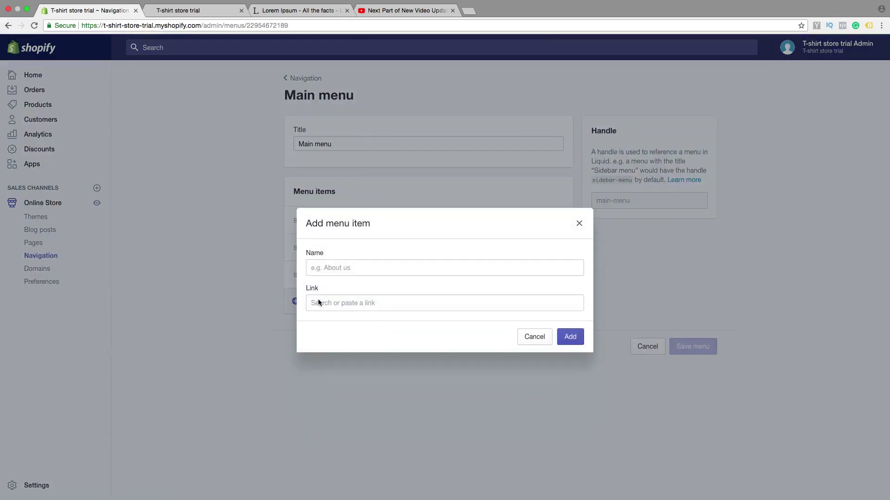
{"action": "left_click", "coordinate": [345, 306]}
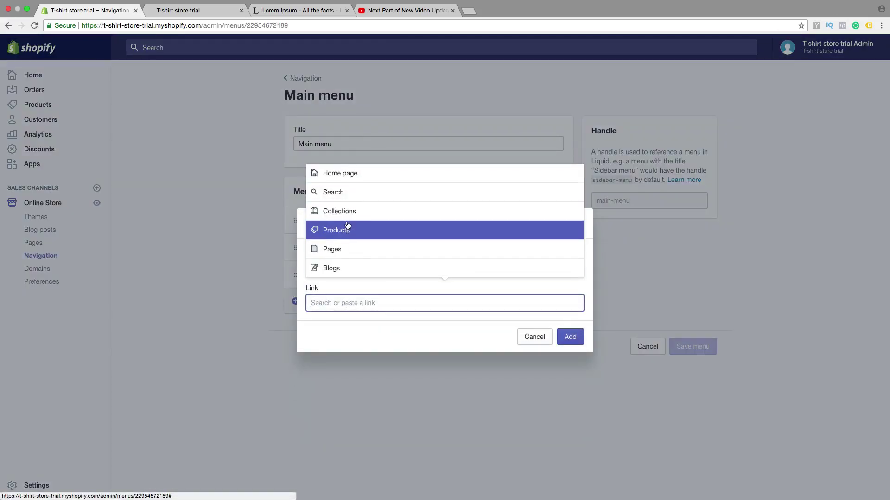
{"action": "left_click", "coordinate": [346, 249]}
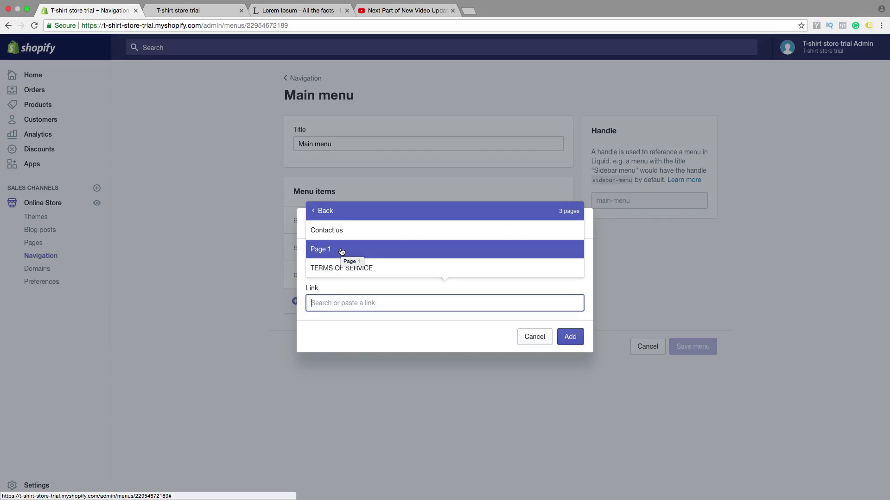
{"action": "left_click", "coordinate": [345, 252]}
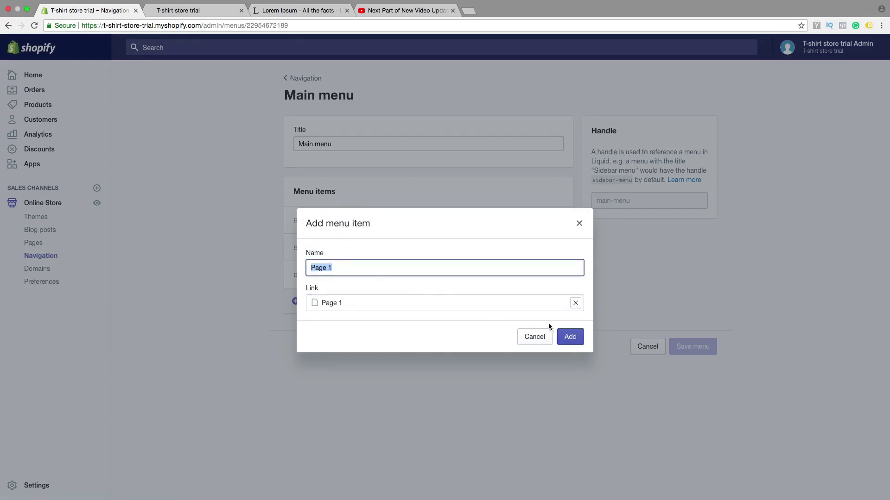
{"action": "left_click", "coordinate": [569, 337]}
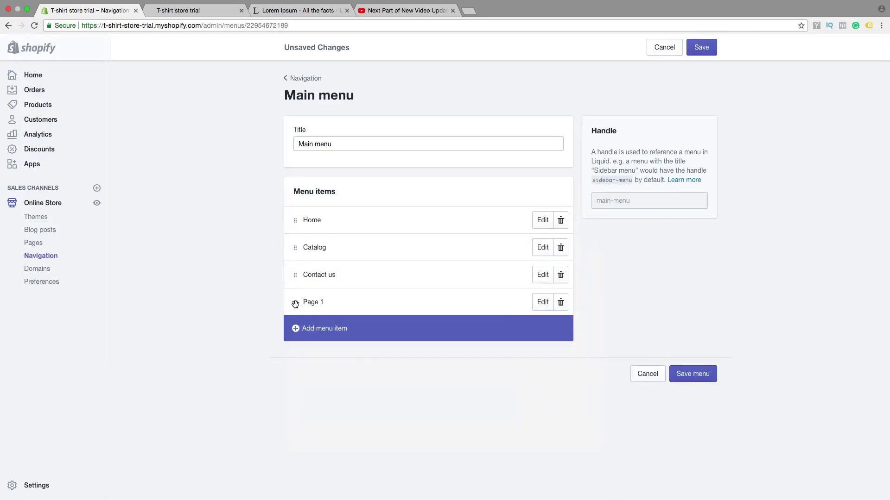
Step: Nest Page 1 under Catalog and Contact us under Page 1 in the Main menu, and save the menu
{"action": "left_click_drag", "start_coordinate": [295, 303], "coordinate": [313, 265]}
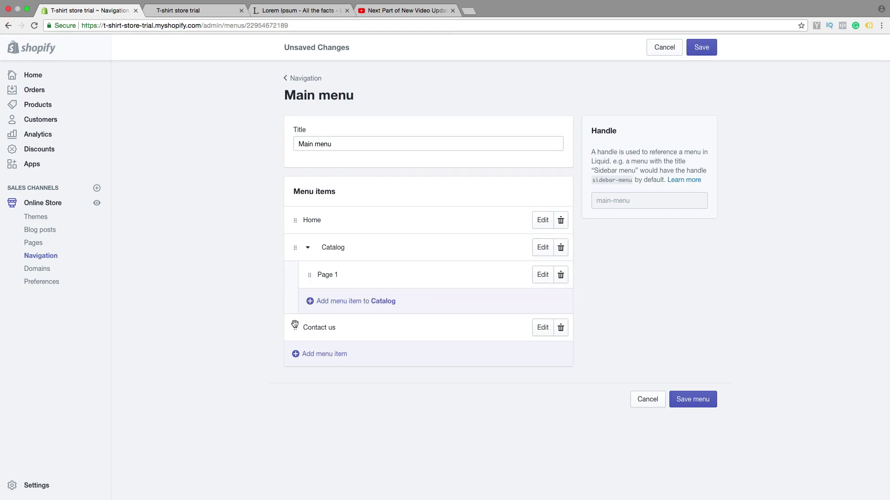
{"action": "left_click_drag", "start_coordinate": [294, 331], "coordinate": [327, 293]}
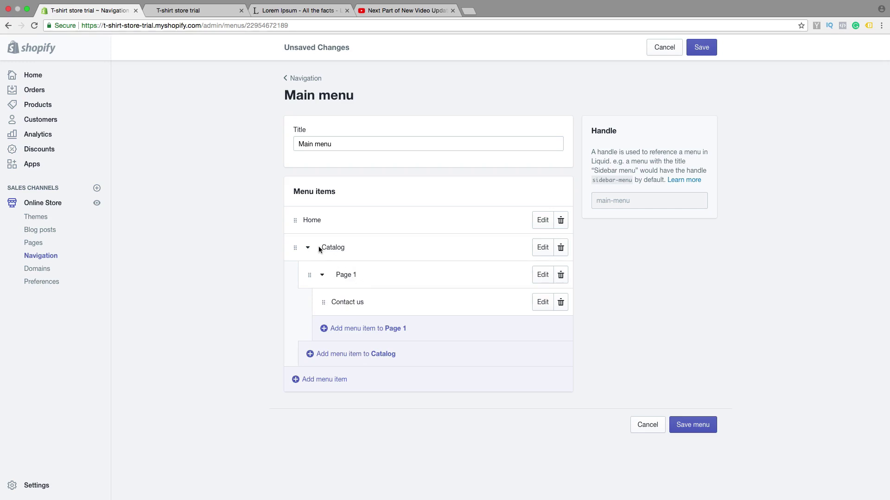
{"action": "left_click", "coordinate": [696, 425]}
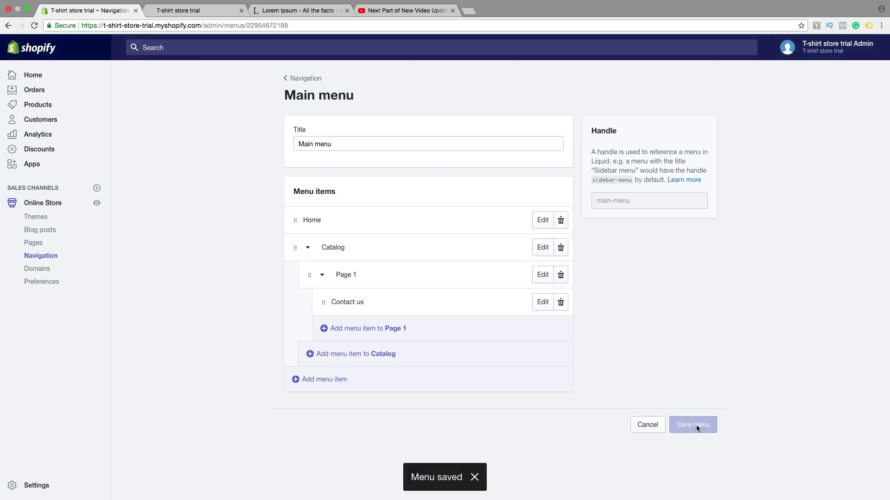